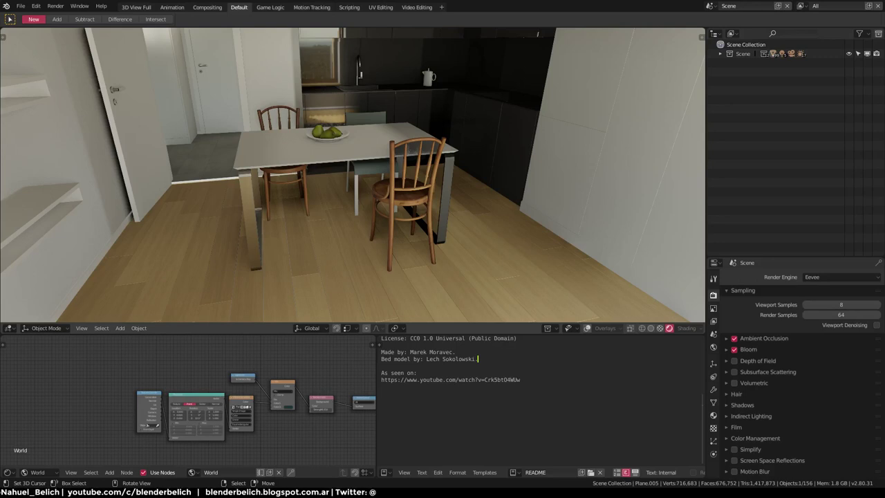
# Step: Move the view closer to the table, collapse Sampling, and leave Screen Space Reflections off
pyautogui.moveTo(457, 208)
pyautogui.mouseDown(button='middle')
pyautogui.moveTo(445, 217)
pyautogui.moveTo(454, 194)
pyautogui.moveTo(430, 197)
pyautogui.moveTo(447, 191)
pyautogui.moveTo(453, 229)
pyautogui.mouseUp(button='middle')
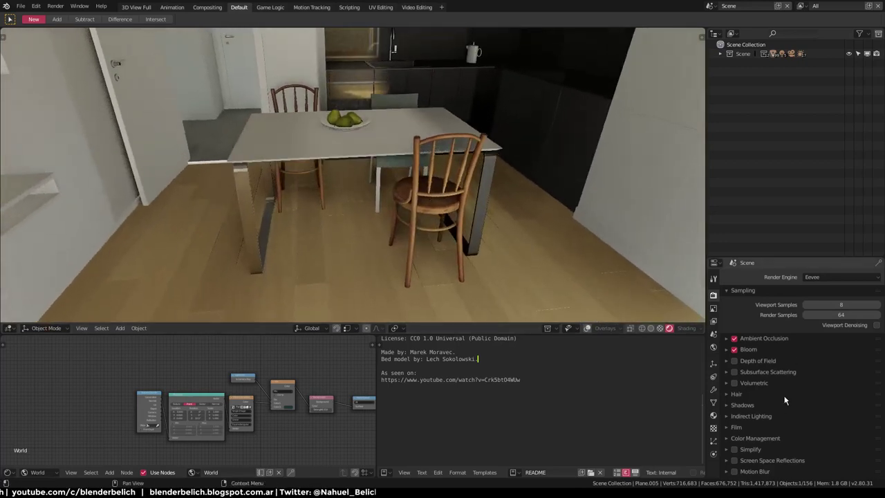
pyautogui.click(755, 289)
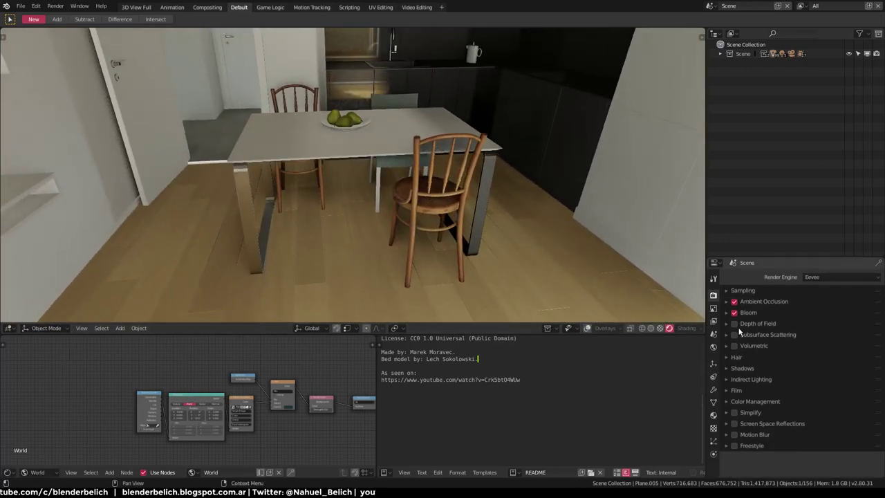
pyautogui.click(734, 424)
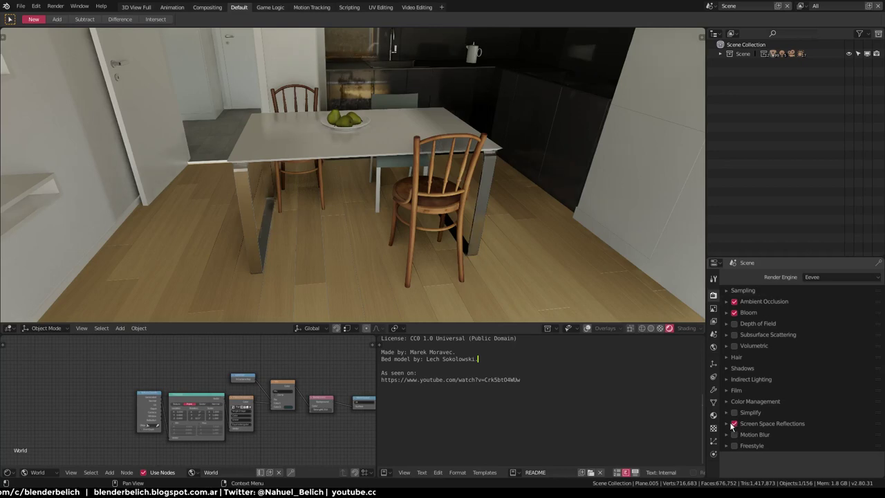
pyautogui.click(734, 423)
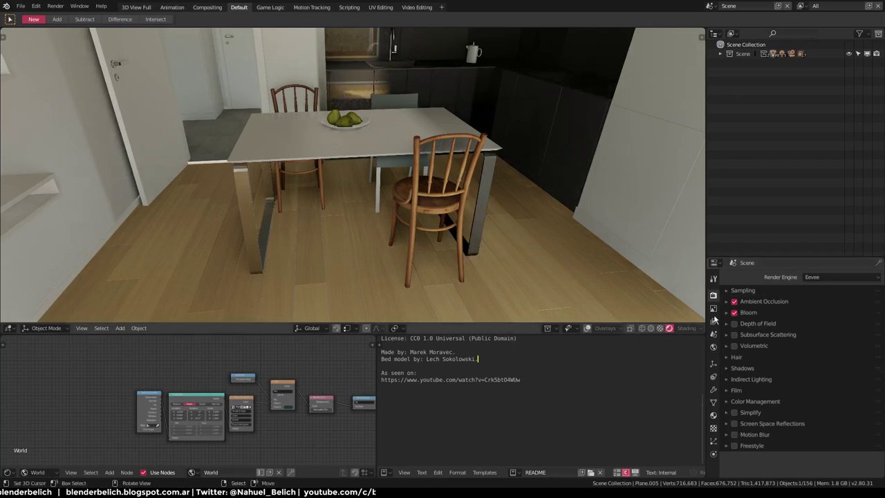
pyautogui.hotkey('shift', 'a')
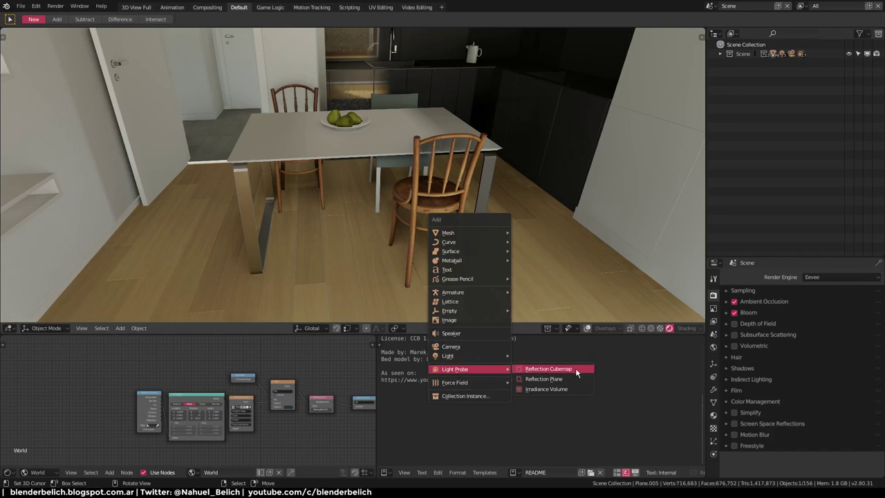
# Step: Expand the Indirect Lighting settings and turn on viewport overlays to reveal the light probes
pyautogui.click(759, 378)
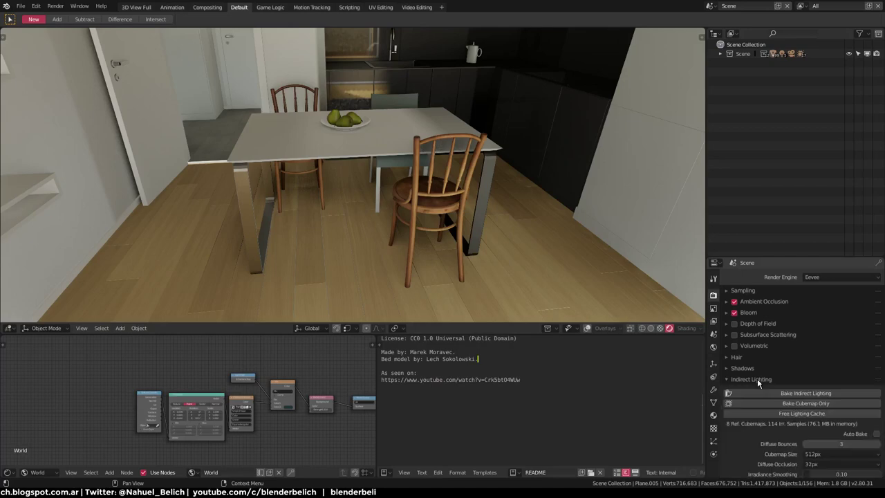
pyautogui.scroll(-2, 758, 378)
pyautogui.scroll(-2, 864, 377)
pyautogui.scroll(-1, 864, 377)
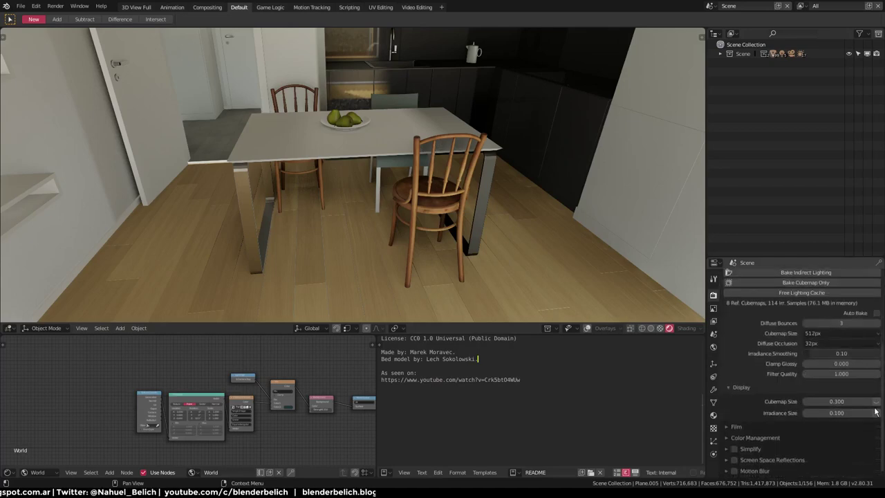
pyautogui.moveTo(526, 161)
pyautogui.mouseDown(button='middle')
pyautogui.moveTo(507, 145)
pyautogui.moveTo(459, 144)
pyautogui.moveTo(553, 97)
pyautogui.mouseUp(button='middle')
pyautogui.hotkey('shift', 'alt', 'z')
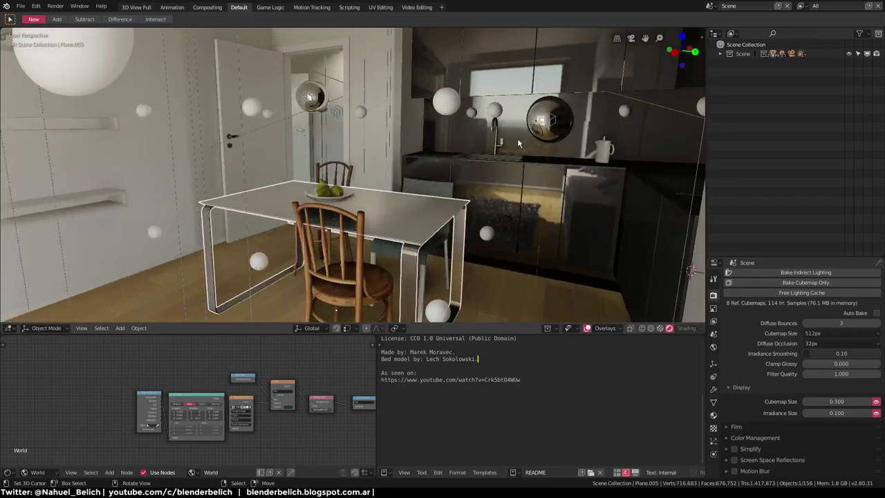
# Step: Hide the cubemap and irradiance probe preview spheres, then deselect everything
pyautogui.moveTo(517, 143); pyautogui.dragTo(310, 131, button='middle')
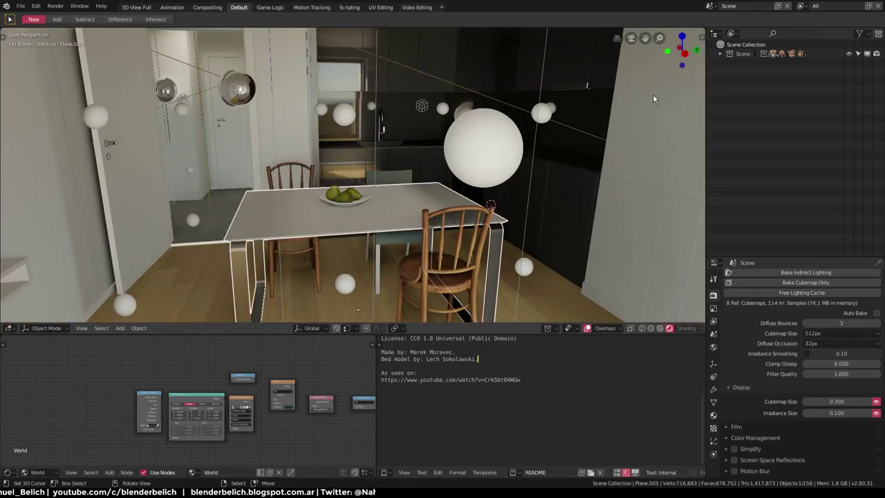
pyautogui.moveTo(488, 169); pyautogui.dragTo(330, 167, button='middle')
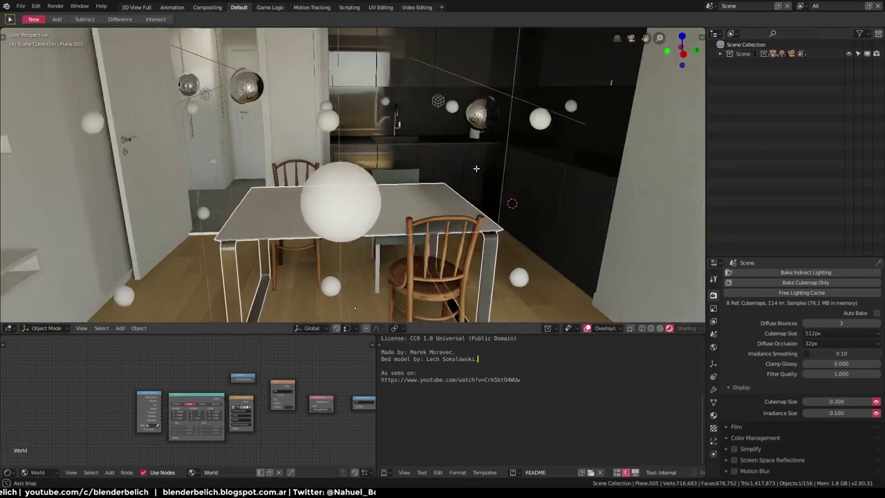
pyautogui.moveTo(337, 228)
pyautogui.mouseDown(button='middle')
pyautogui.moveTo(401, 180)
pyautogui.moveTo(456, 173)
pyautogui.mouseUp(button='middle')
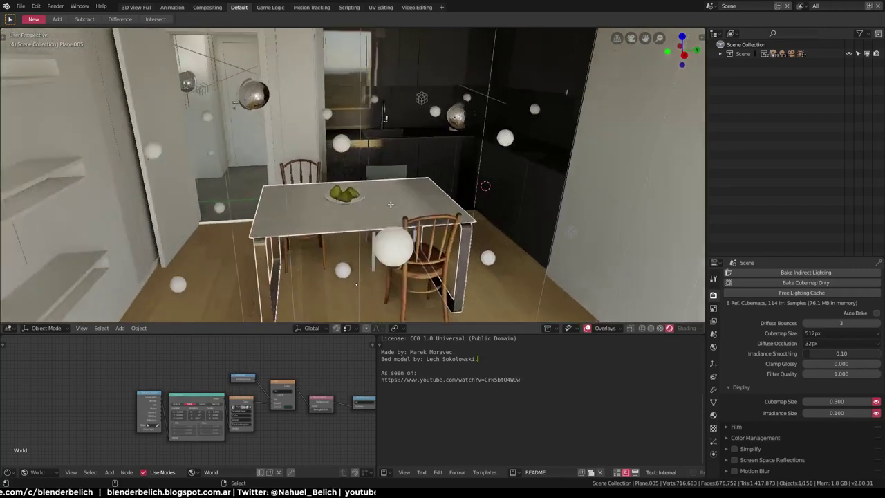
pyautogui.click(876, 401)
pyautogui.click(875, 413)
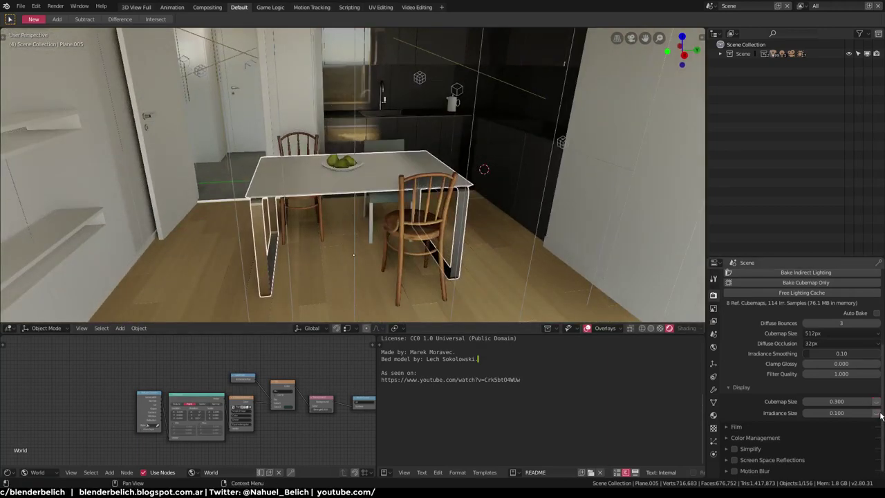
pyautogui.moveTo(394, 208); pyautogui.dragTo(347, 227, button='middle')
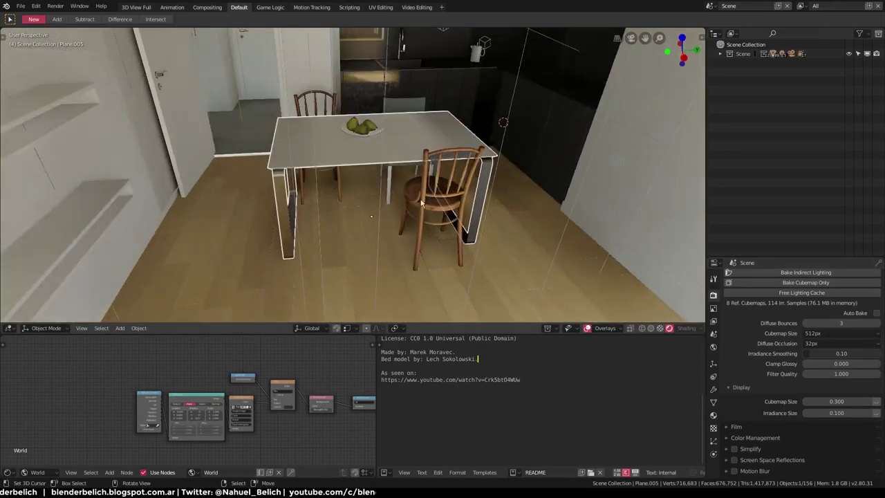
pyautogui.hotkey('alt', 'a')
pyautogui.scroll(3, 387, 205)
pyautogui.hotkey('shift', 'a')
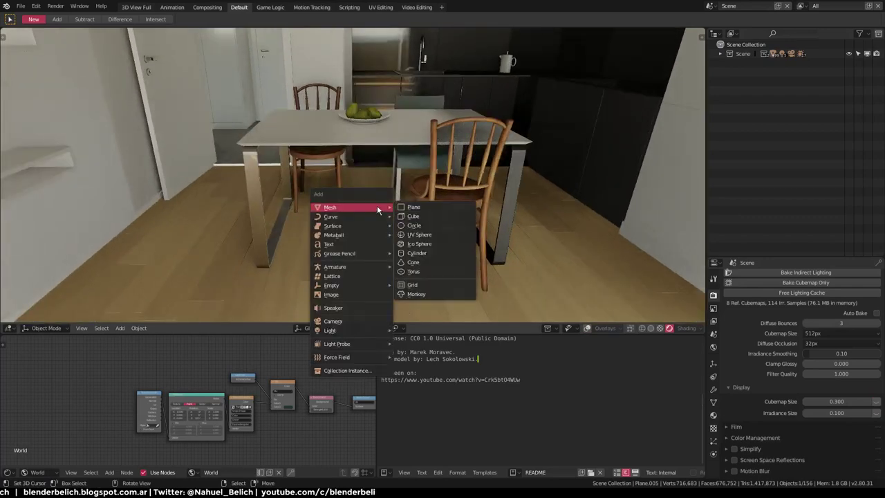
pyautogui.moveTo(337, 343)
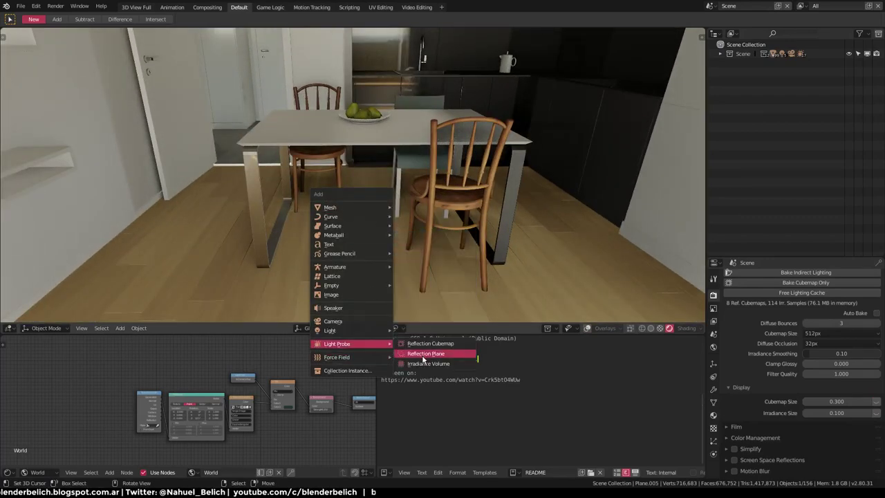
# Step: Cancel the Add menu, view the table from underneath, and switch to the Cursor tool
pyautogui.press('Escape')
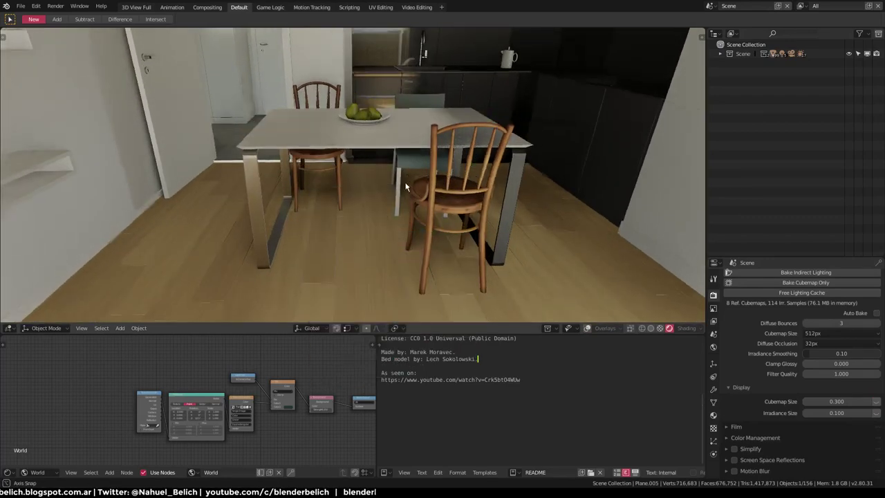
pyautogui.scroll(-3, 401, 220)
pyautogui.moveTo(401, 200)
pyautogui.mouseDown(button='middle')
pyautogui.moveTo(402, 220)
pyautogui.moveTo(372, 203)
pyautogui.moveTo(373, 181)
pyautogui.mouseUp(button='middle')
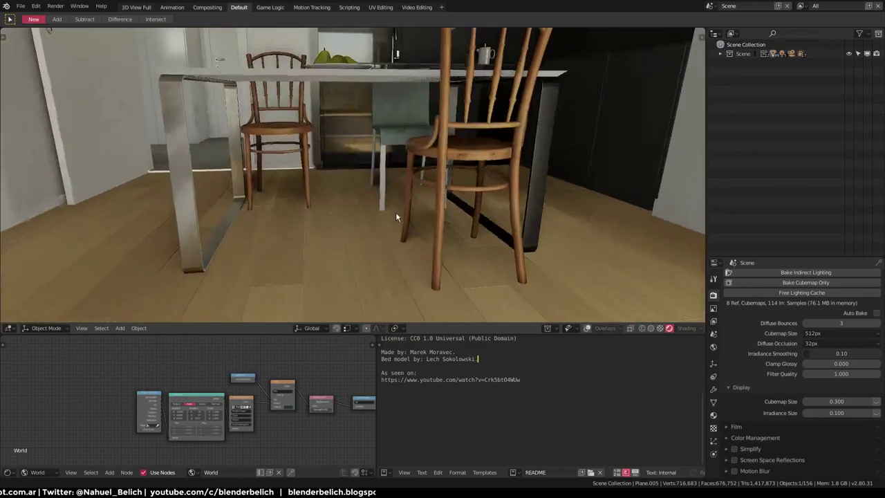
pyautogui.hotkey('shift', 'space')
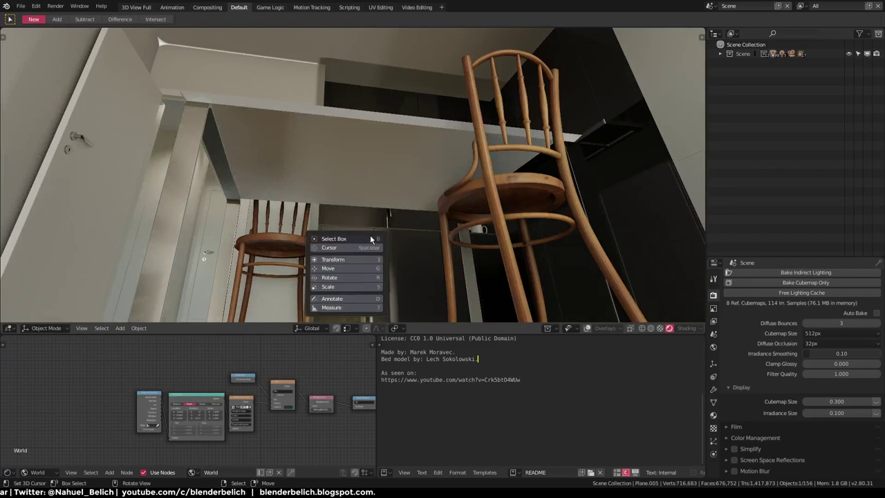
pyautogui.click(366, 248)
pyautogui.hotkey('shift', 'a')
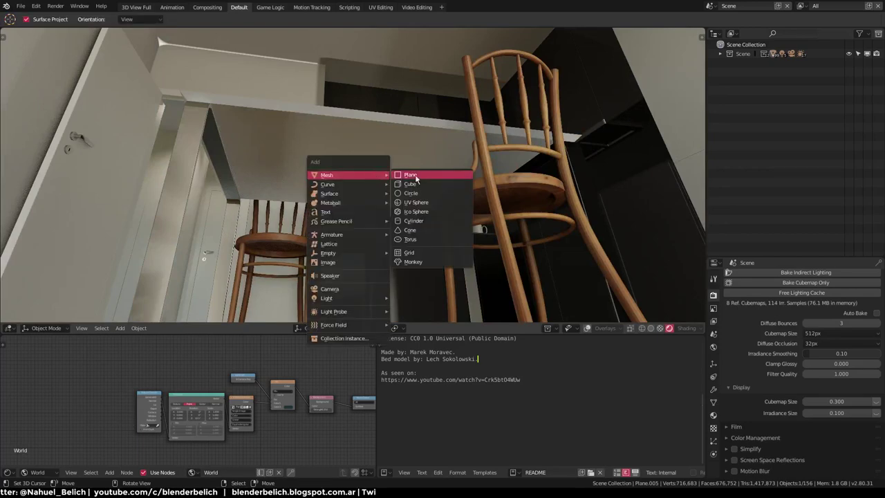
# Step: Add a Suzanne monkey head and shrink it to 0.303 in Edit Mode
pyautogui.click(419, 262)
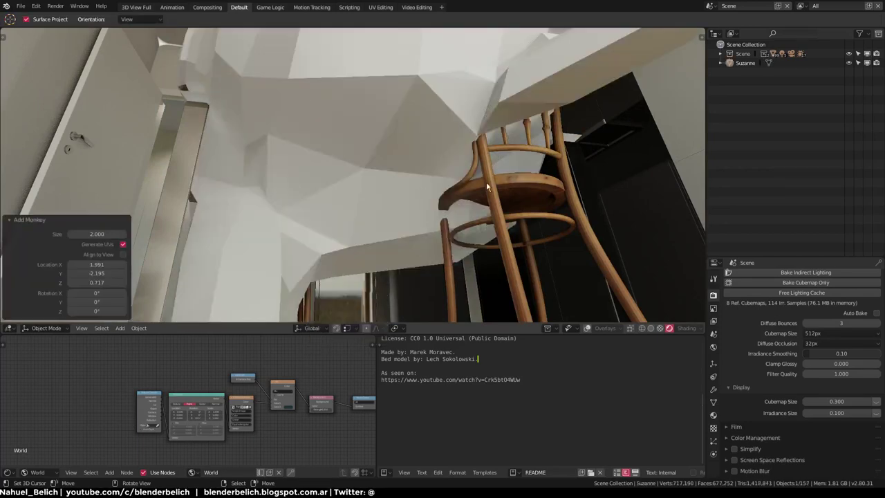
pyautogui.press('Tab')
pyautogui.press('s')
pyautogui.click(411, 169)
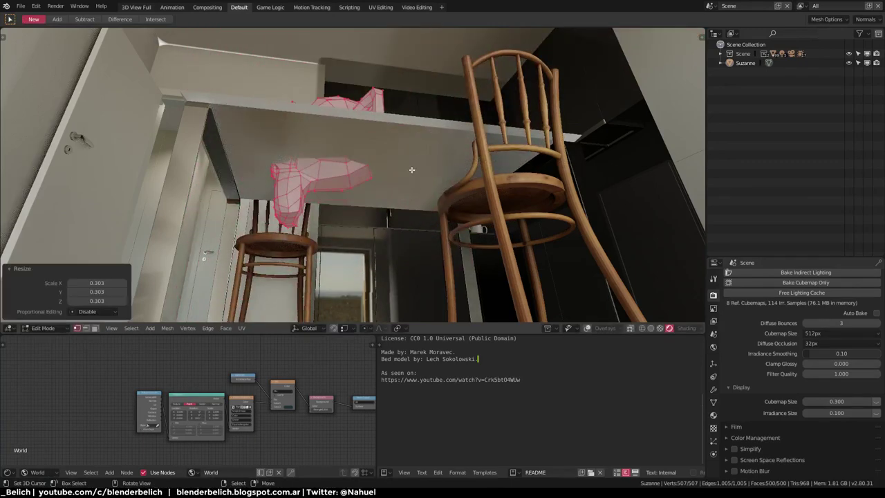
# Step: Set the pivot to Bounding Box Center and rotate the monkey 90° on X
pyautogui.press('.')
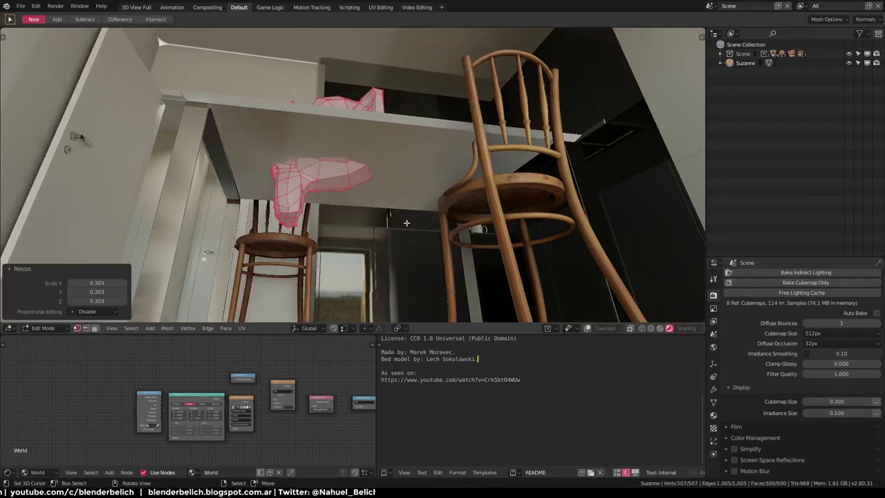
pyautogui.press('.')
pyautogui.click(332, 224)
pyautogui.moveTo(332, 224); pyautogui.dragTo(290, 207, button='middle')
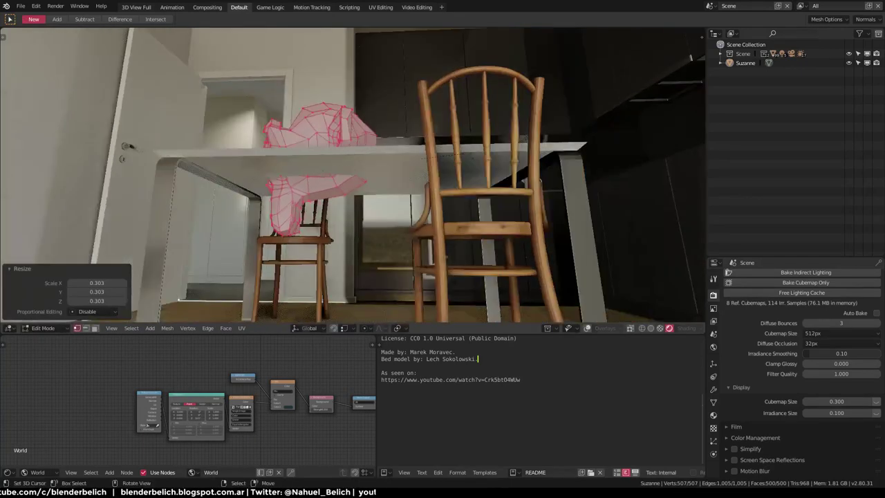
pyautogui.write('rx')
pyautogui.write('90')
pyautogui.press('Return')
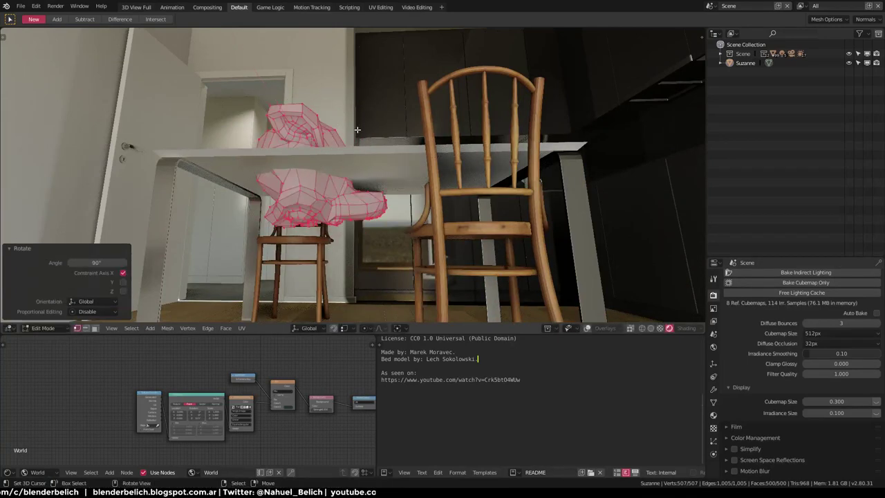
# Step: Scale the monkey by 1.757, move it under the table, and return to Object Mode
pyautogui.press('s')
pyautogui.click(393, 171)
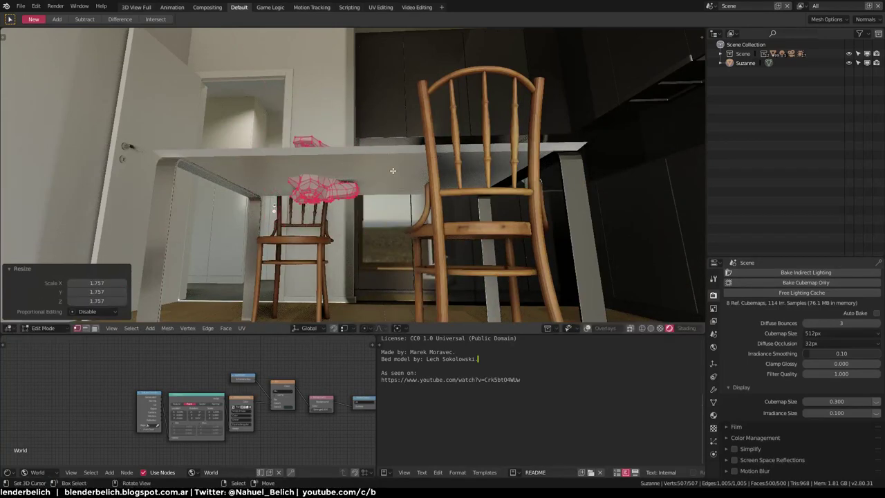
pyautogui.press('g')
pyautogui.click(342, 205)
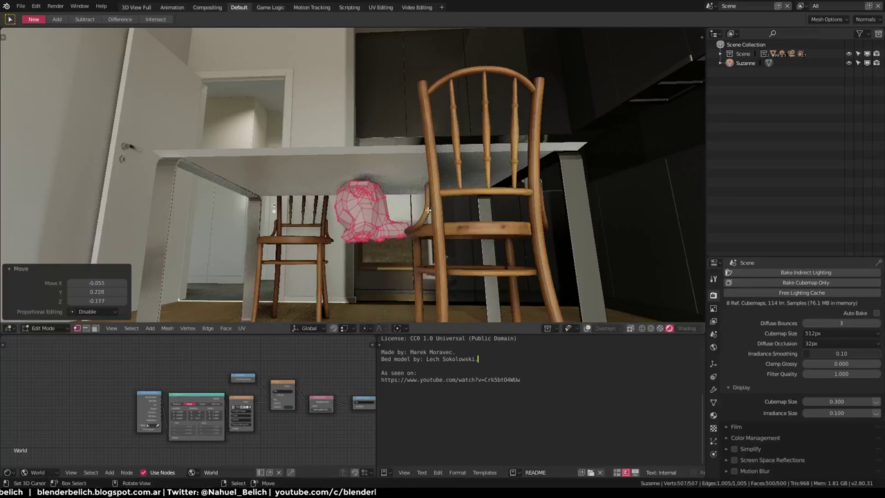
pyautogui.press('Tab')
pyautogui.moveTo(341, 205); pyautogui.dragTo(346, 329, button='middle')
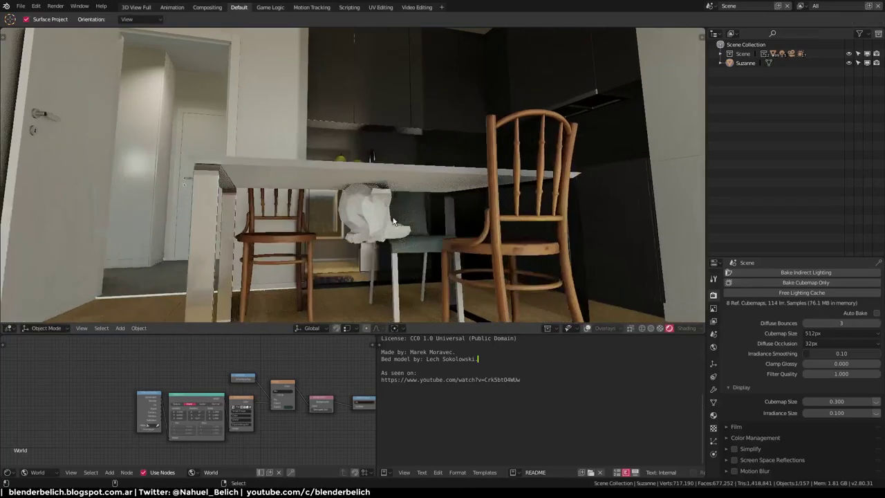
pyautogui.moveTo(395, 198)
pyautogui.mouseDown(button='middle')
pyautogui.moveTo(385, 201)
pyautogui.moveTo(395, 221)
pyautogui.mouseUp(button='middle')
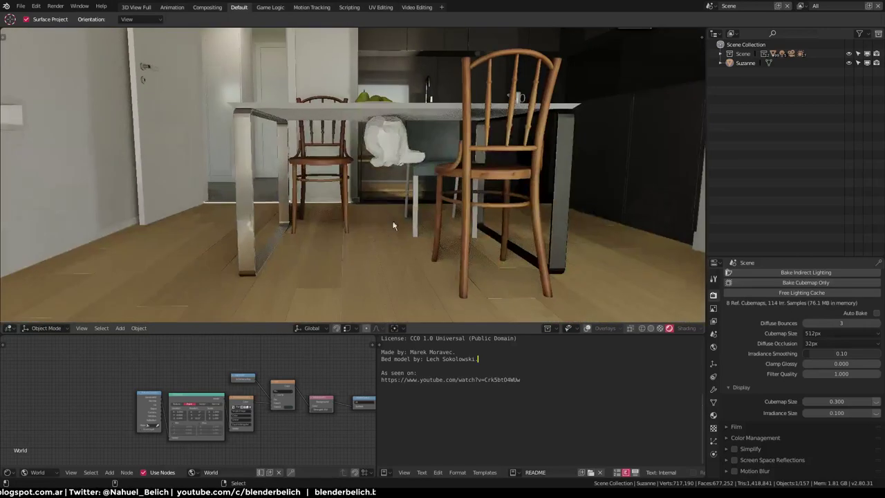
# Step: Select the FloorBoard object and display its FloorOak material nodes in the Shader Editor
pyautogui.keyDown('alt'); pyautogui.click(384, 257); pyautogui.keyUp('alt')
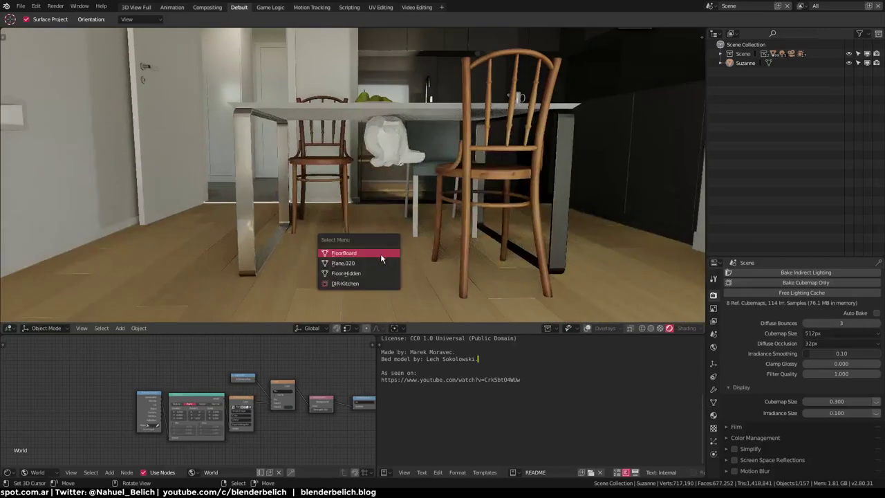
pyautogui.click(381, 258)
pyautogui.press('Home')
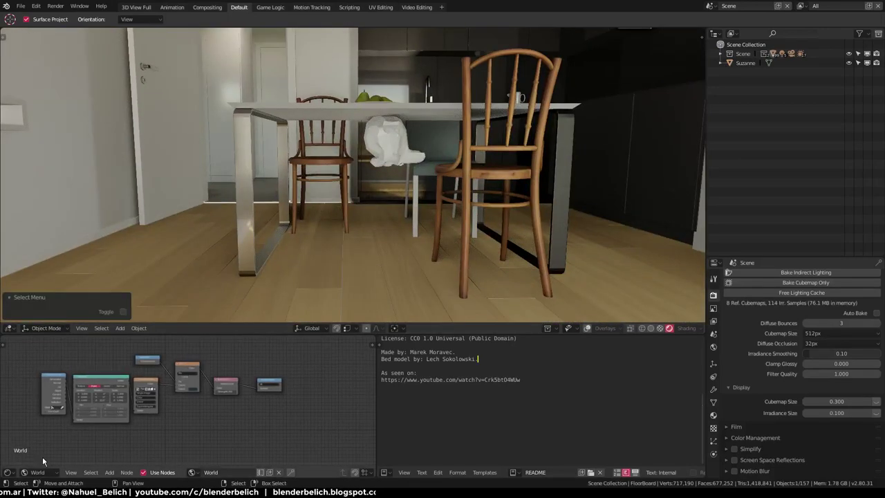
pyautogui.click(42, 472)
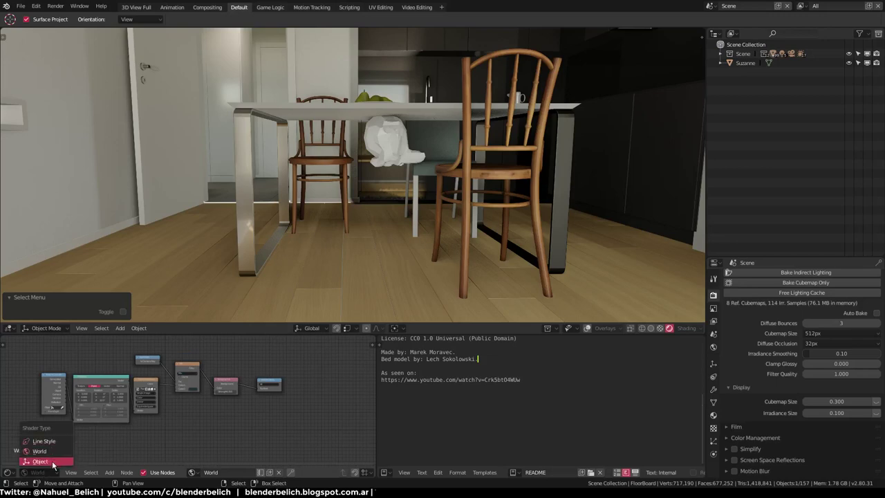
pyautogui.click(52, 462)
pyautogui.keyDown('ctrl'); pyautogui.moveTo(172, 415); pyautogui.dragTo(211, 418, button='middle'); pyautogui.keyUp('ctrl')
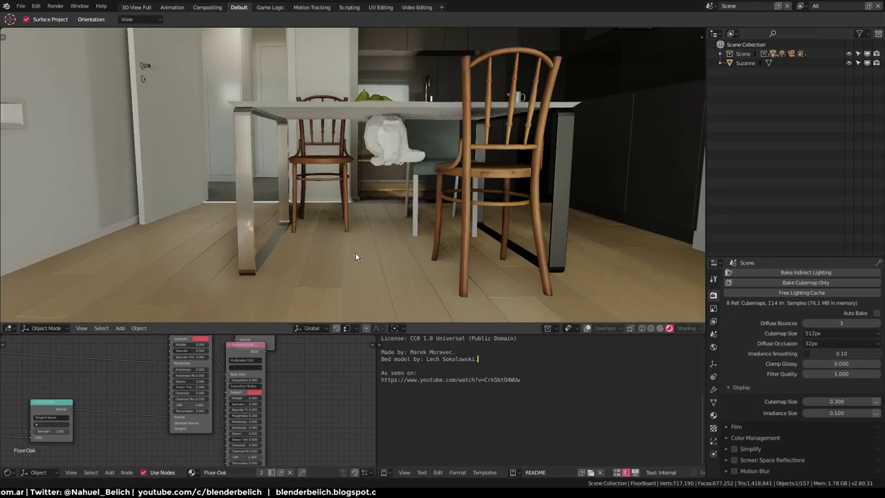
# Step: Set the Principled BSDF Specular of the FloorOak material to 3.000
pyautogui.moveTo(356, 253); pyautogui.dragTo(336, 240, button='middle')
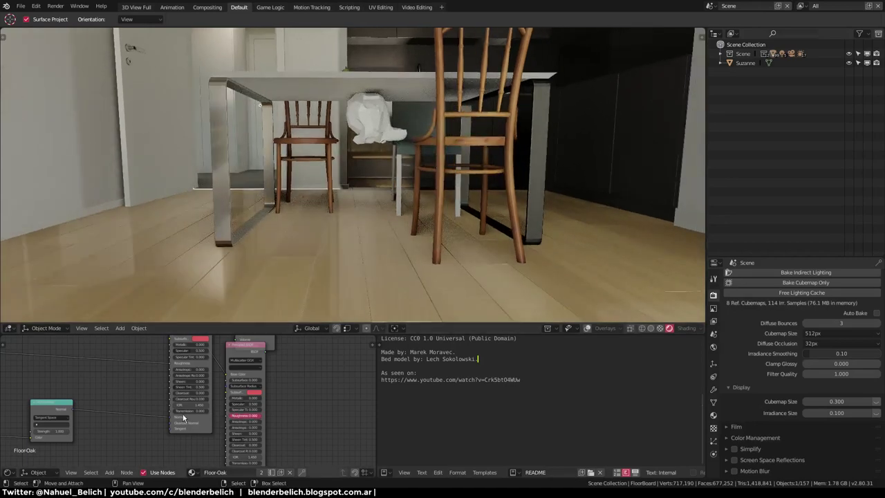
pyautogui.moveTo(253, 426)
pyautogui.keyDown('ctrl'); pyautogui.mouseDown(button='middle')
pyautogui.moveTo(313, 353)
pyautogui.moveTo(250, 424)
pyautogui.mouseUp(button='middle'); pyautogui.keyUp('ctrl')
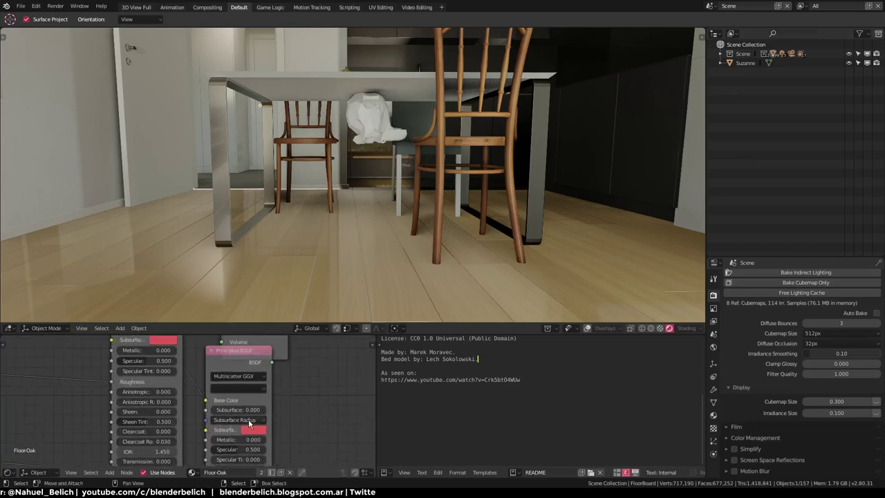
pyautogui.moveTo(232, 451); pyautogui.dragTo(253, 450)
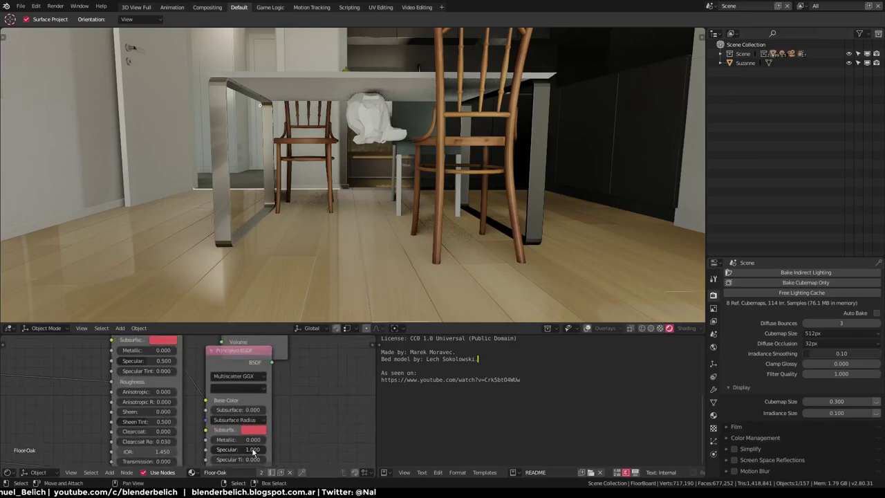
pyautogui.click(253, 450)
pyautogui.write('3')
pyautogui.press('Return')
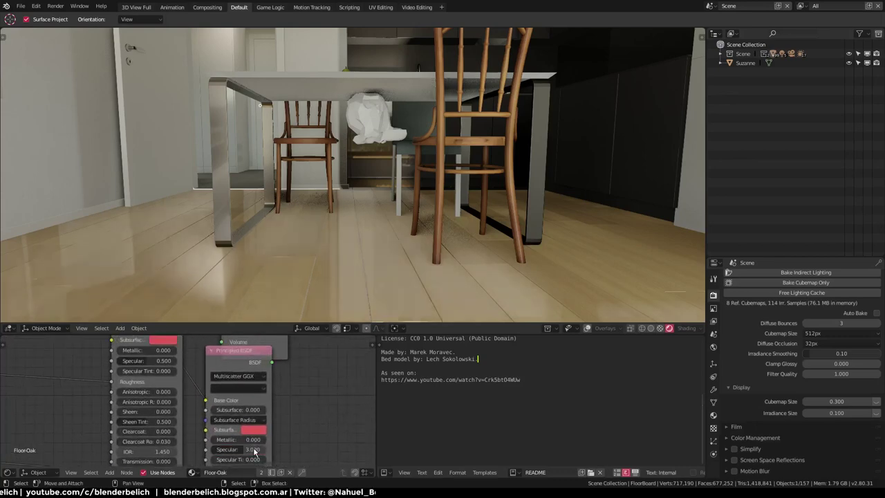
pyautogui.moveTo(369, 191)
pyautogui.mouseDown(button='middle')
pyautogui.moveTo(398, 217)
pyautogui.moveTo(362, 218)
pyautogui.moveTo(352, 278)
pyautogui.moveTo(333, 253)
pyautogui.moveTo(355, 247)
pyautogui.moveTo(346, 202)
pyautogui.mouseUp(button='middle')
# Step: Enable Screen Space Reflections in Render Properties and orbit to inspect the floor reflecting the table
pyautogui.scroll(-1, 367, 231)
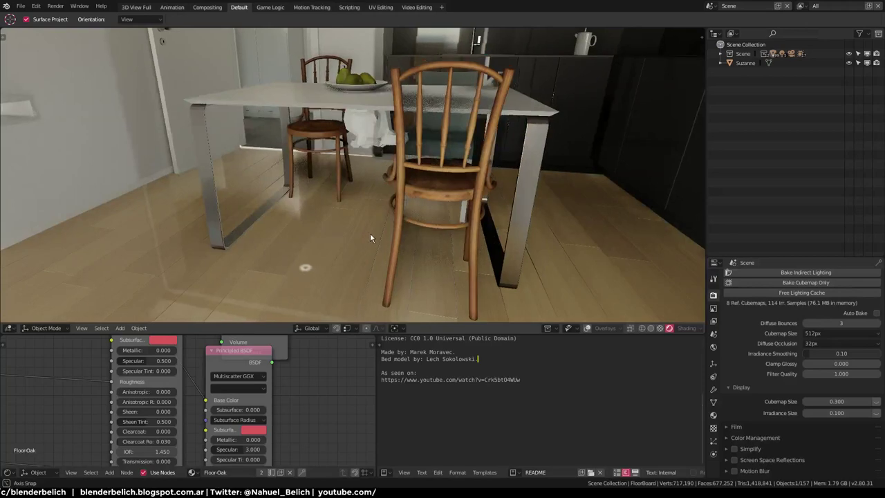
pyautogui.scroll(-2, 374, 233)
pyautogui.scroll(-1, 378, 230)
pyautogui.scroll(-1, 383, 232)
pyautogui.moveTo(385, 239)
pyautogui.mouseDown(button='middle')
pyautogui.moveTo(380, 270)
pyautogui.moveTo(377, 190)
pyautogui.moveTo(365, 249)
pyautogui.moveTo(513, 274)
pyautogui.moveTo(476, 248)
pyautogui.moveTo(484, 221)
pyautogui.mouseUp(button='middle')
pyautogui.scroll(-1, 726, 435)
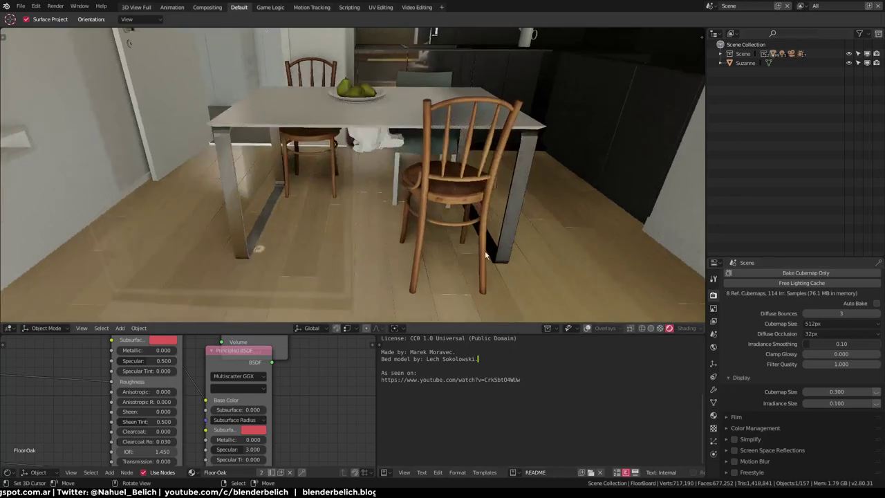
pyautogui.click(735, 450)
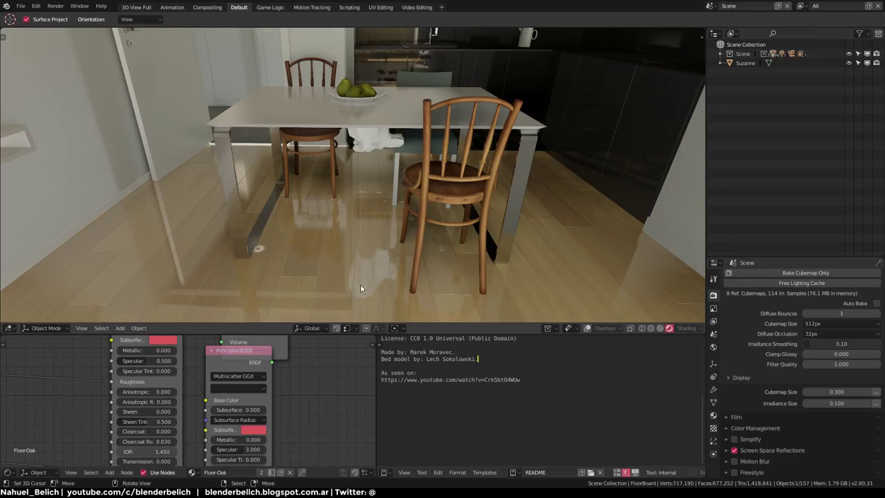
pyautogui.moveTo(385, 211)
pyautogui.mouseDown(button='middle')
pyautogui.moveTo(433, 209)
pyautogui.moveTo(397, 174)
pyautogui.mouseUp(button='middle')
pyautogui.moveTo(444, 148)
pyautogui.mouseDown(button='middle')
pyautogui.moveTo(359, 146)
pyautogui.moveTo(370, 245)
pyautogui.mouseUp(button='middle')
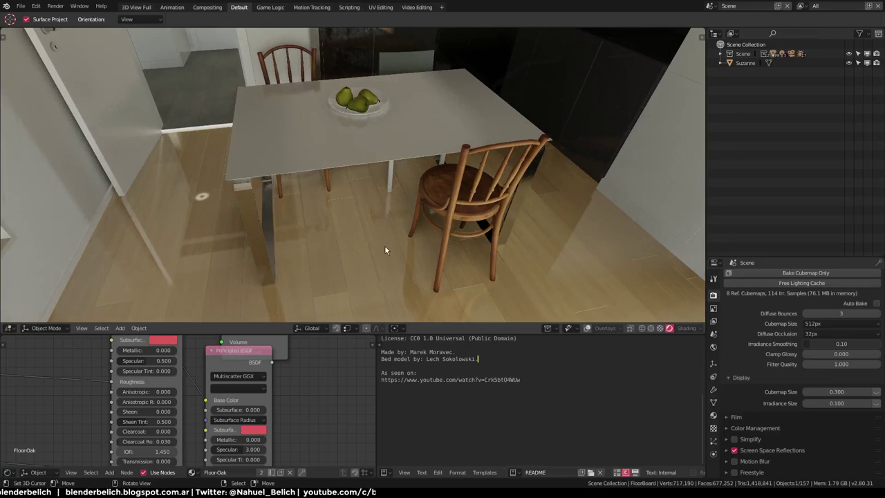
pyautogui.moveTo(385, 250)
pyautogui.mouseDown(button='middle')
pyautogui.moveTo(366, 233)
pyautogui.moveTo(391, 234)
pyautogui.moveTo(384, 198)
pyautogui.moveTo(377, 217)
pyautogui.mouseUp(button='middle')
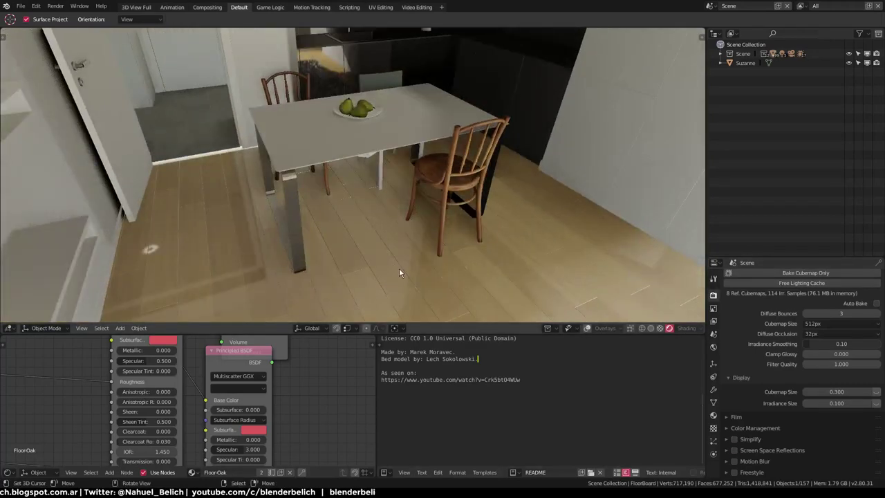
# Step: Show the viewport overlays again and bring up the Add menu for light probes
pyautogui.hotkey('shift', 'alt', 'z')
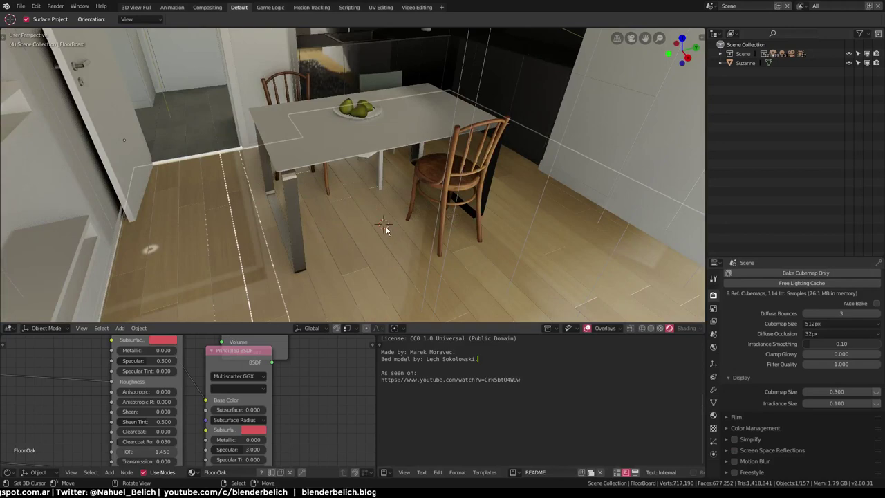
pyautogui.hotkey('shift', 'a')
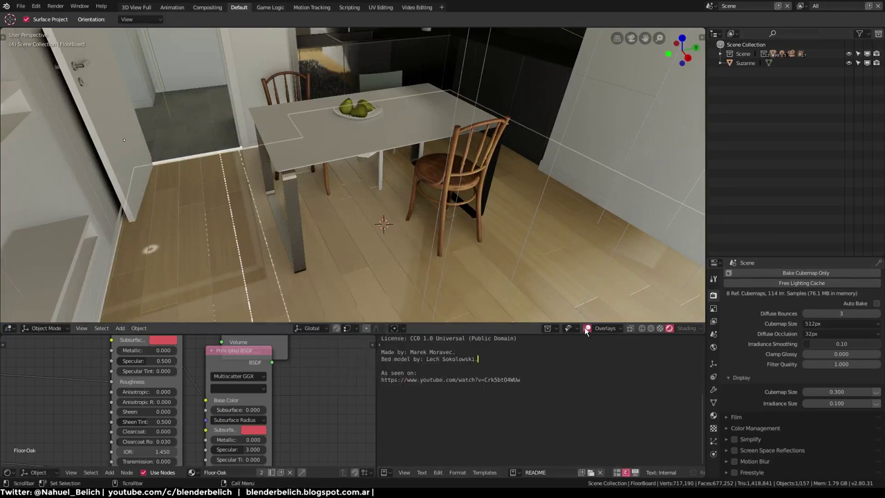
pyautogui.hotkey('shift', 'a')
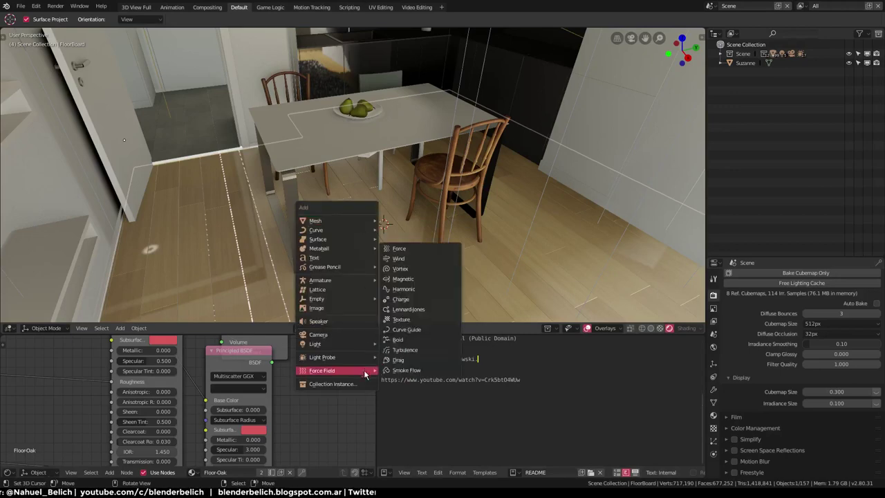
pyautogui.moveTo(324, 357)
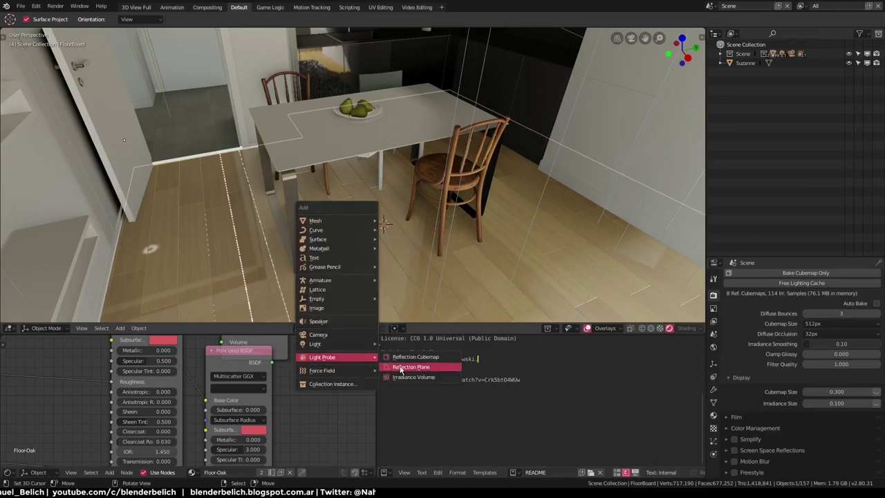
# Step: Add a Reflection Plane probe, move it vertically, and scale it to 1.218
pyautogui.click(411, 366)
pyautogui.moveTo(413, 291); pyautogui.dragTo(422, 224, button='middle')
pyautogui.press('g')
pyautogui.press('z')
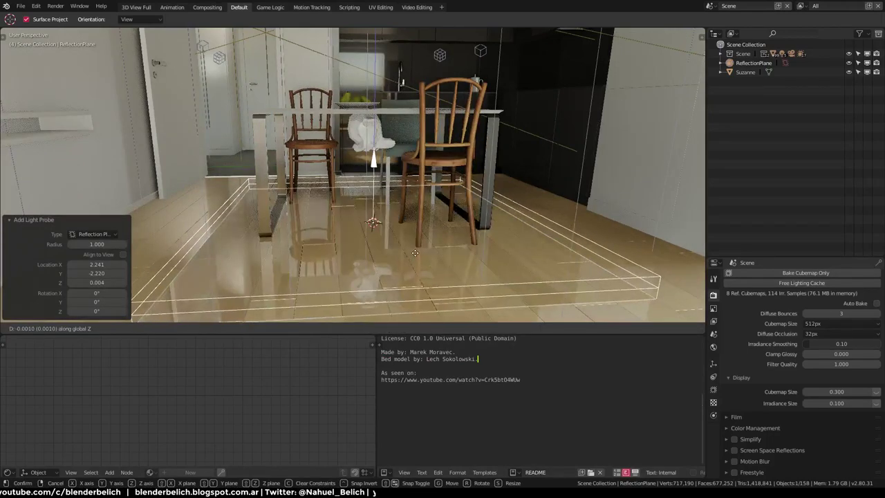
pyautogui.click(415, 240)
pyautogui.moveTo(415, 239)
pyautogui.mouseDown(button='middle')
pyautogui.moveTo(394, 251)
pyautogui.moveTo(407, 213)
pyautogui.moveTo(398, 213)
pyautogui.mouseUp(button='middle')
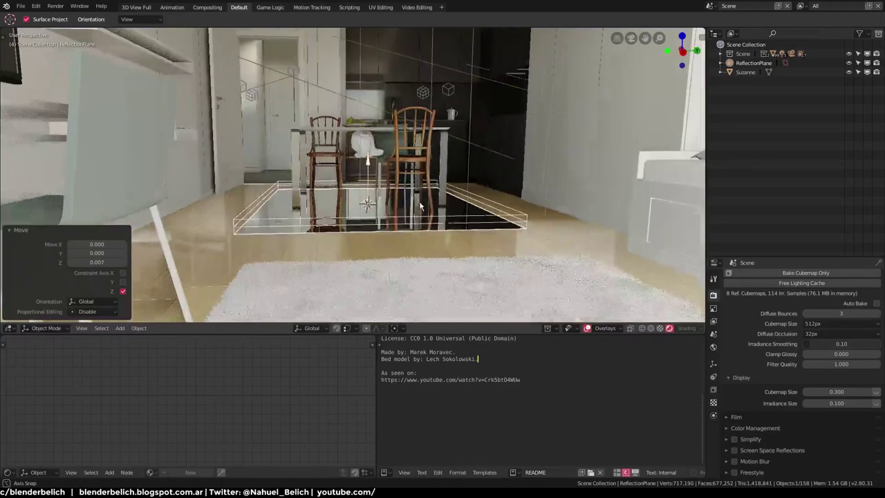
pyautogui.press('s')
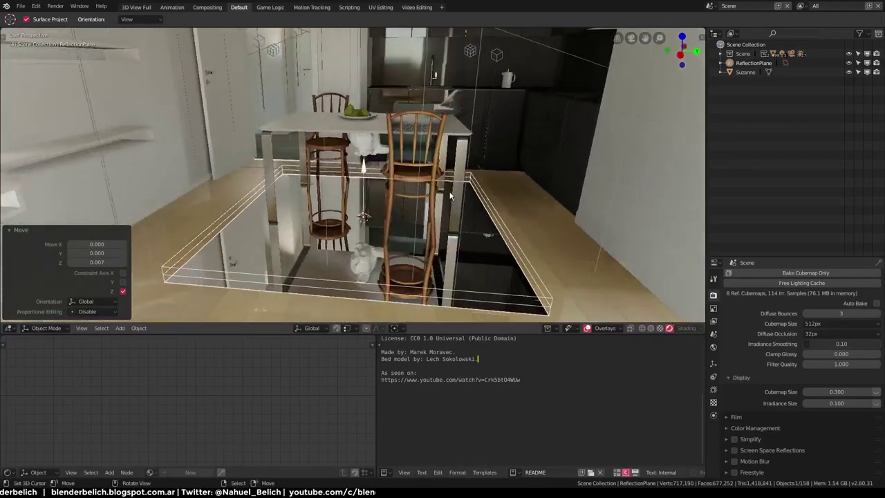
pyautogui.click(420, 218)
pyautogui.moveTo(421, 218); pyautogui.dragTo(385, 187, button='middle')
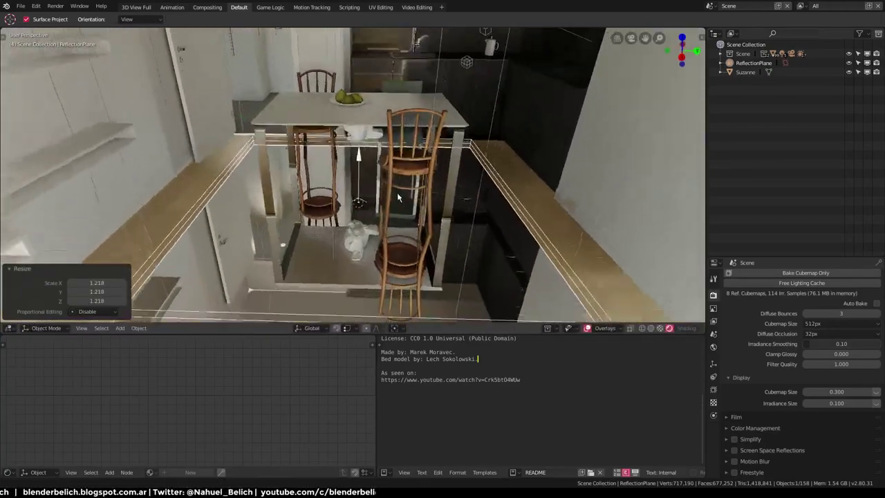
# Step: Shift the reflection plane 0.401 along Y and raise it 0.191 on Z
pyautogui.press('g')
pyautogui.press('x')
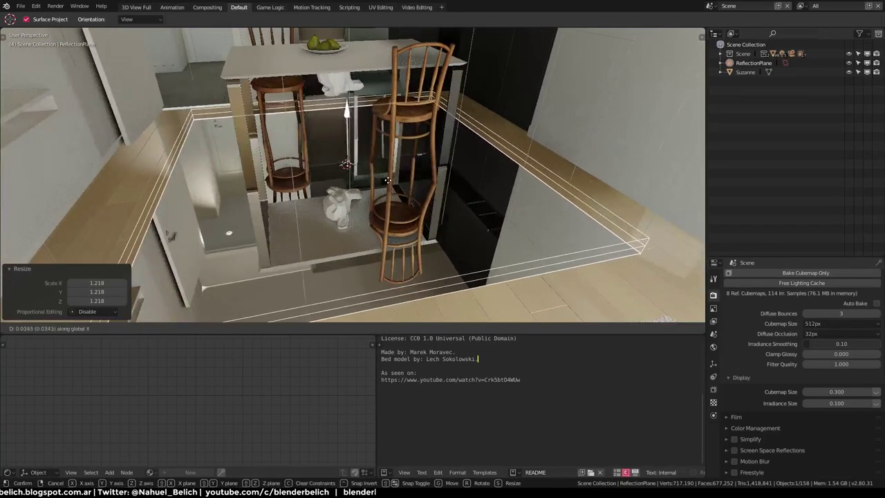
pyautogui.press('y')
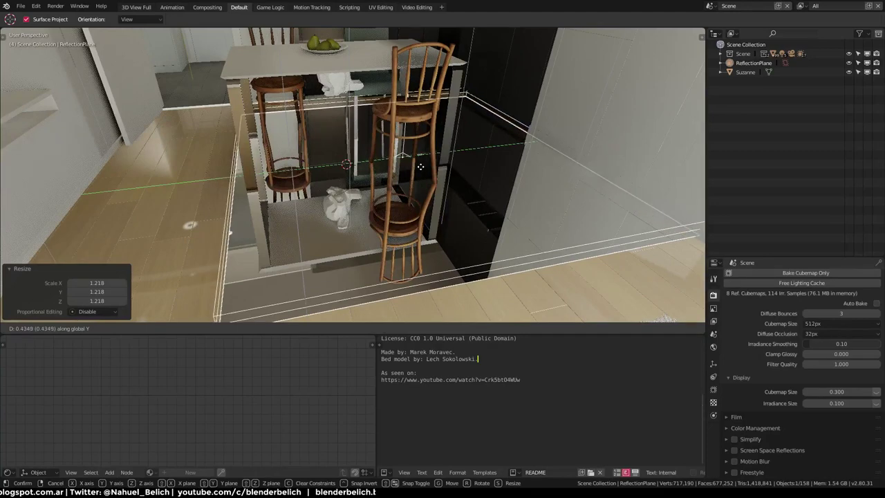
pyautogui.click(376, 181)
pyautogui.moveTo(375, 181)
pyautogui.mouseDown(button='middle')
pyautogui.moveTo(311, 209)
pyautogui.moveTo(356, 235)
pyautogui.mouseUp(button='middle')
pyautogui.moveTo(366, 198)
pyautogui.mouseDown(button='middle')
pyautogui.moveTo(340, 154)
pyautogui.moveTo(354, 156)
pyautogui.mouseUp(button='middle')
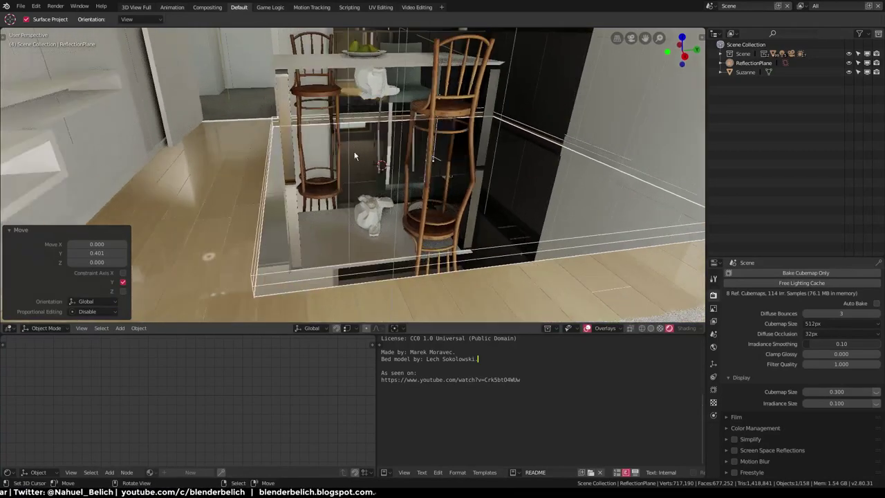
pyautogui.moveTo(449, 160); pyautogui.dragTo(169, 263, button='middle')
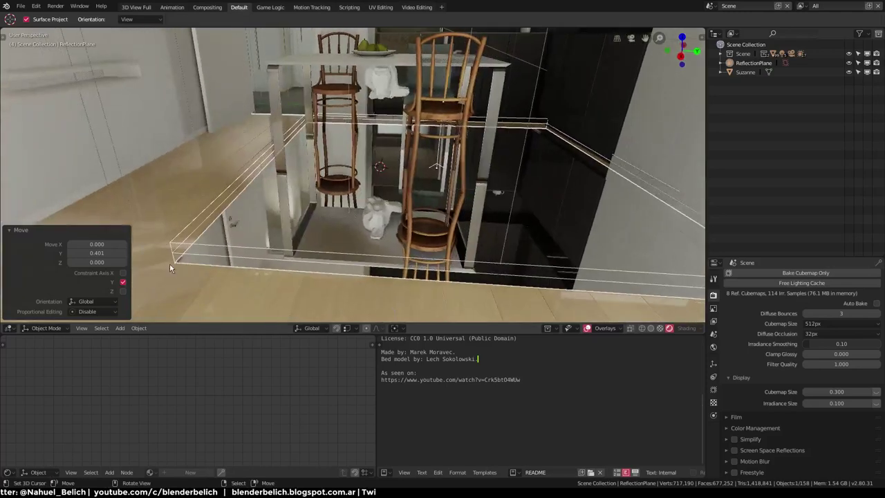
pyautogui.press('g')
pyautogui.press('z')
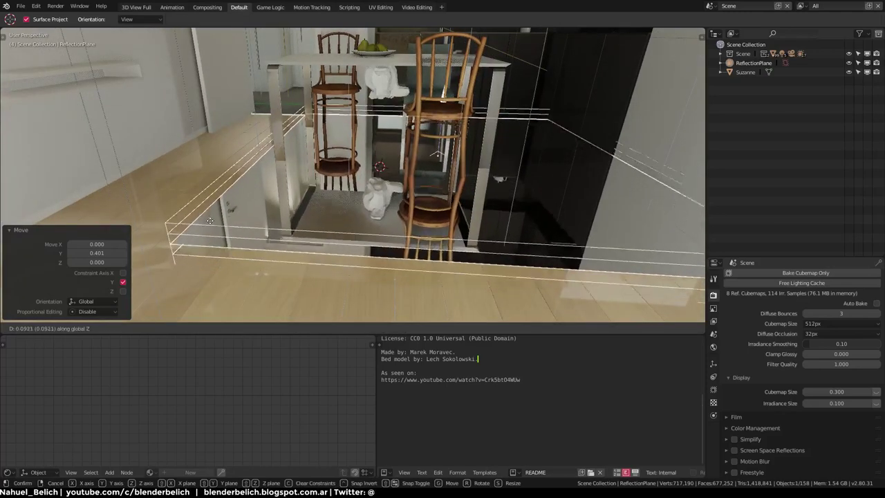
pyautogui.click(199, 221)
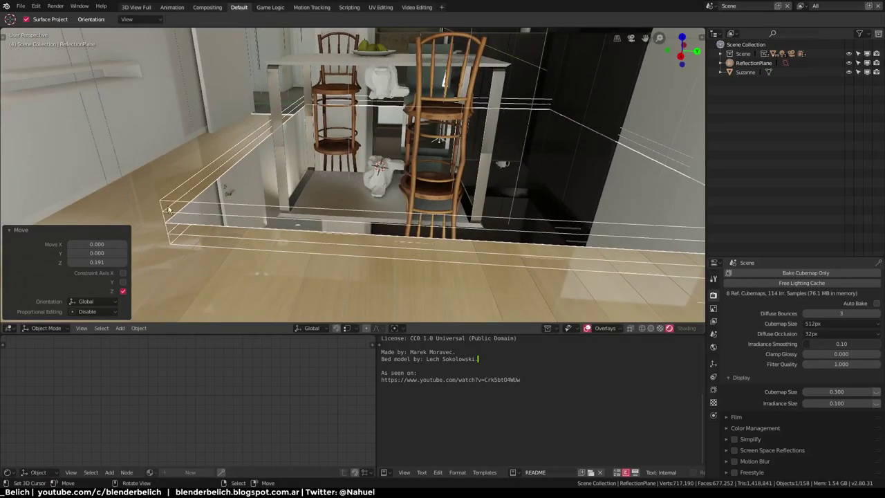
# Step: Set the reflection plane's Distance value in its probe settings
pyautogui.click(713, 391)
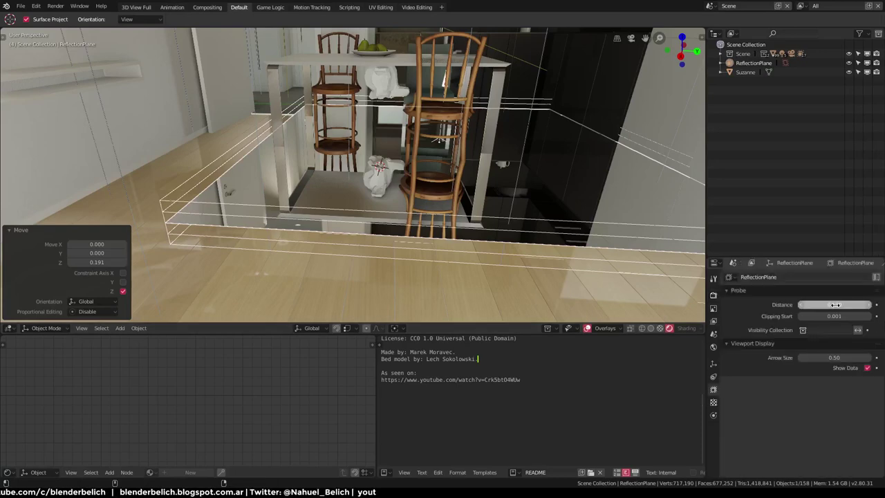
pyautogui.moveTo(848, 304); pyautogui.dragTo(855, 304)
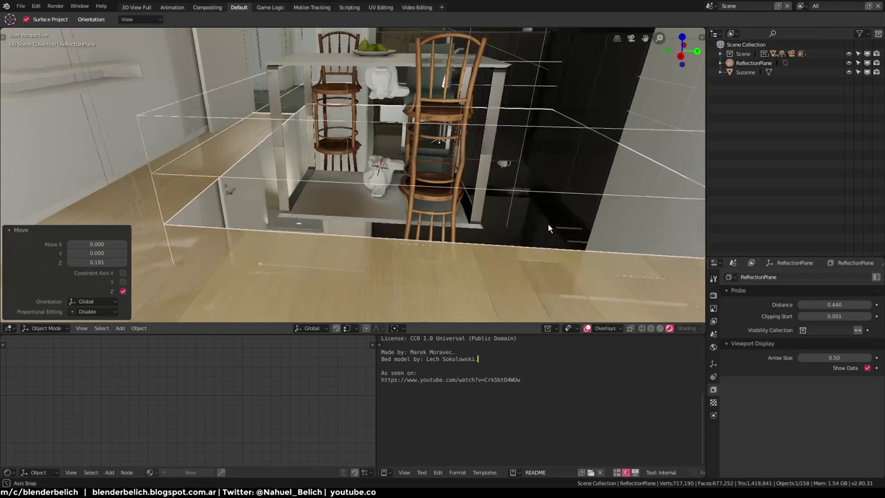
pyautogui.doubleClick(836, 304)
pyautogui.write('0.04')
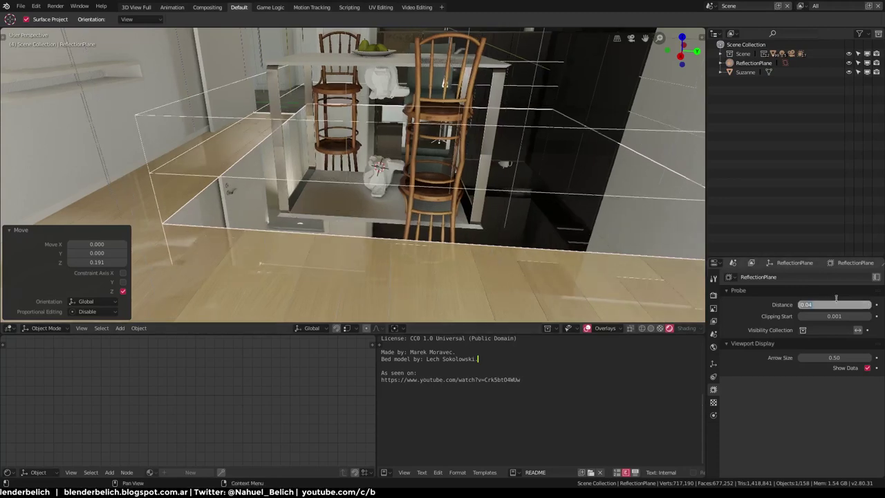
pyautogui.press('Return')
pyautogui.moveTo(500, 210)
pyautogui.mouseDown(button='middle')
pyautogui.moveTo(432, 185)
pyautogui.moveTo(443, 157)
pyautogui.mouseUp(button='middle')
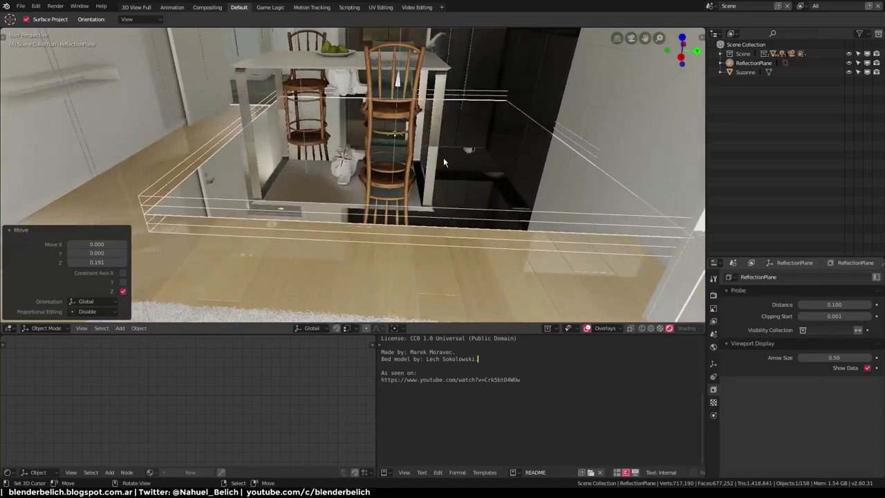
# Step: Lower the reflection plane to -0.192 on Z, narrow it along Y, then hide it
pyautogui.press('g')
pyautogui.press('z')
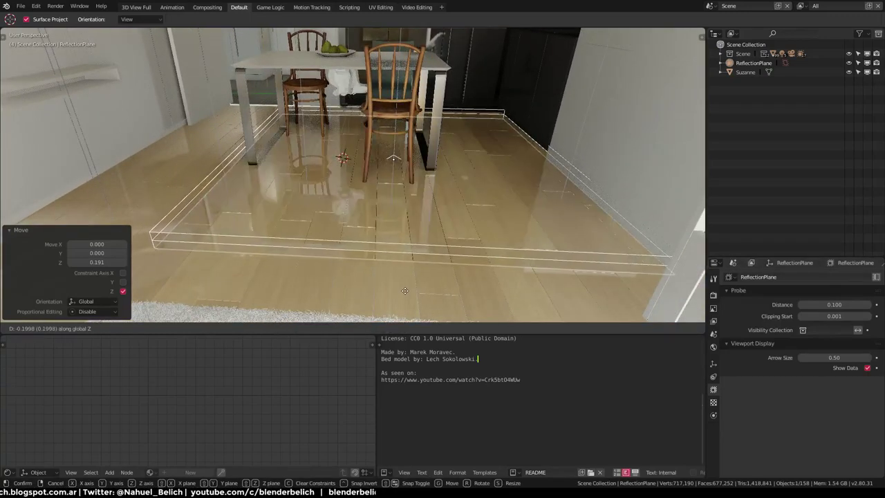
pyautogui.click(413, 286)
pyautogui.moveTo(413, 280)
pyautogui.mouseDown(button='middle')
pyautogui.moveTo(414, 241)
pyautogui.moveTo(421, 270)
pyautogui.moveTo(434, 259)
pyautogui.moveTo(392, 219)
pyautogui.mouseUp(button='middle')
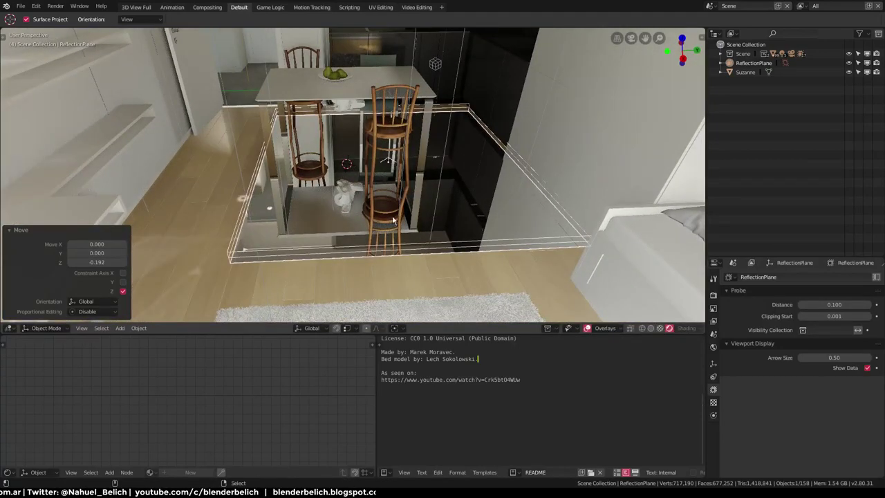
pyautogui.press('s')
pyautogui.press('y')
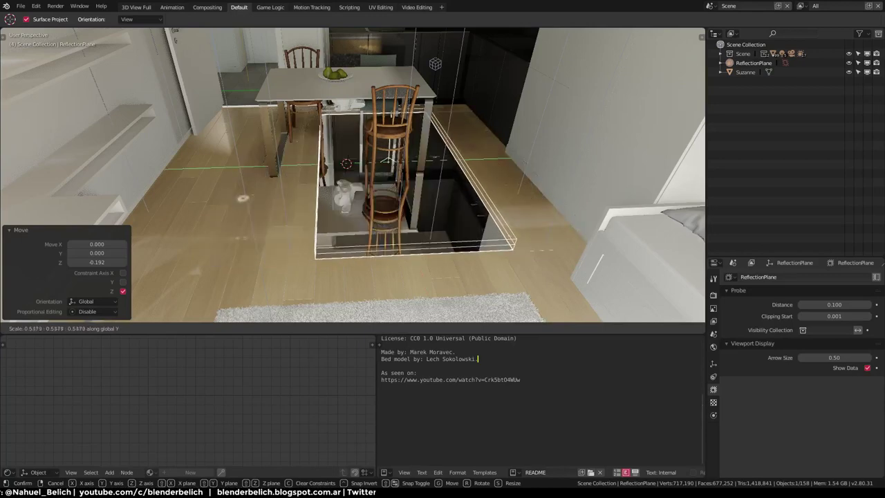
pyautogui.click(390, 174)
pyautogui.press('h')
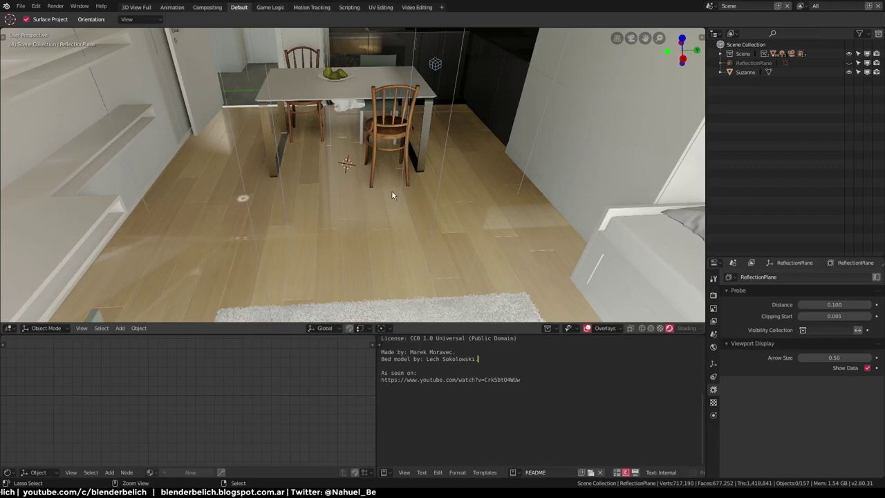
# Step: Unhide the reflection plane and move it 0.310 further along Y
pyautogui.hotkey('alt', 'h')
pyautogui.moveTo(389, 187); pyautogui.dragTo(418, 180, button='middle')
pyautogui.press('g')
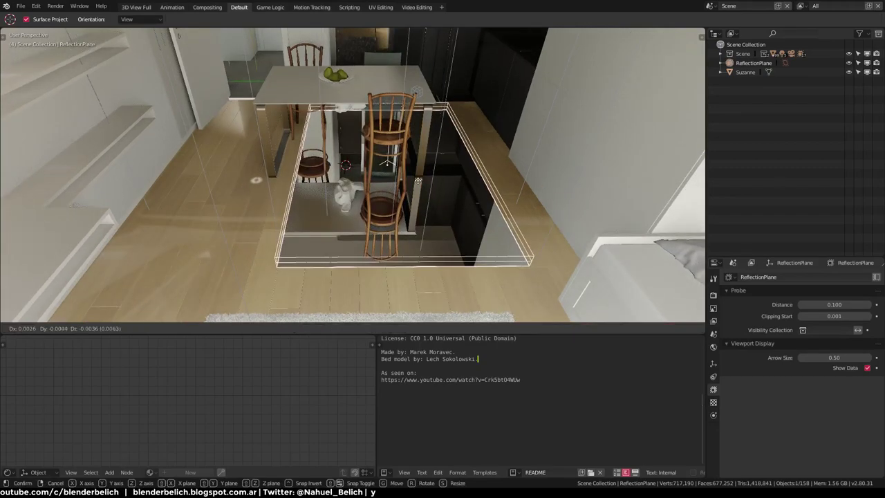
pyautogui.press('y')
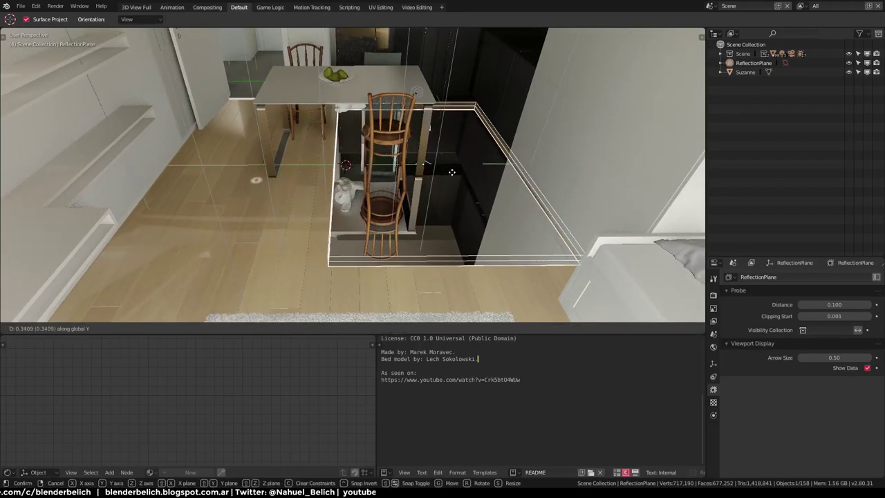
pyautogui.click(450, 178)
# Step: Hide overlays, zoom toward the chair's floor reflections, then select Suzanne and start moving it
pyautogui.moveTo(424, 173); pyautogui.dragTo(408, 183, button='middle')
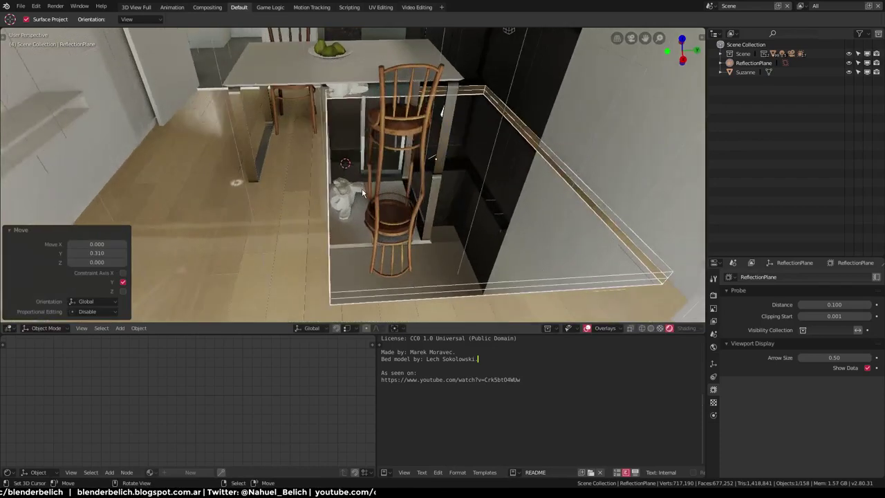
pyautogui.click(587, 329)
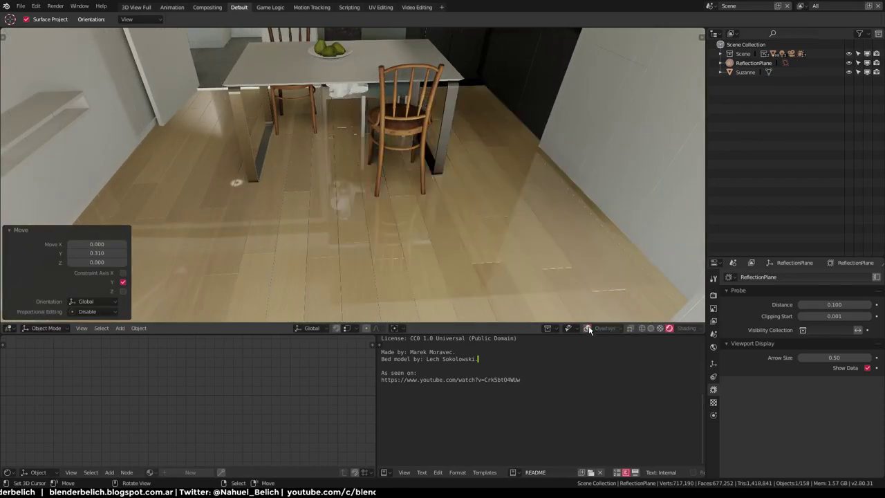
pyautogui.moveTo(372, 200)
pyautogui.mouseDown(button='middle')
pyautogui.moveTo(366, 215)
pyautogui.moveTo(374, 181)
pyautogui.moveTo(389, 171)
pyautogui.moveTo(349, 159)
pyautogui.moveTo(372, 126)
pyautogui.mouseUp(button='middle')
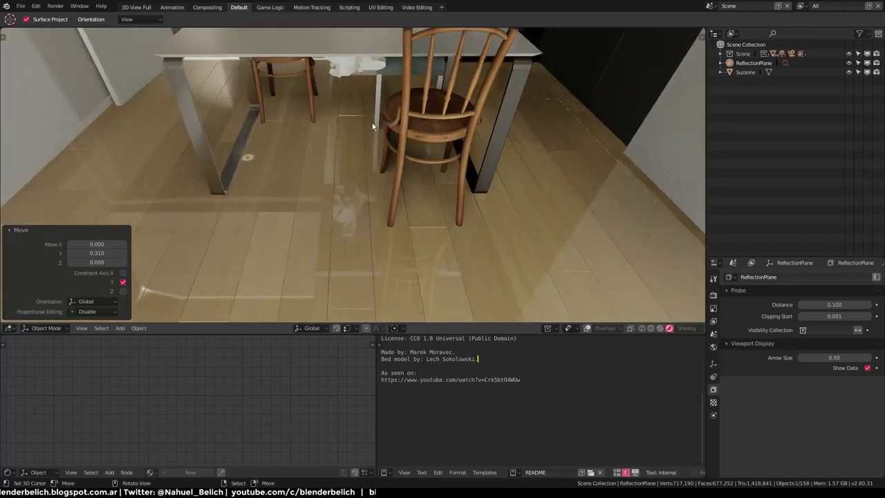
pyautogui.click(351, 70)
pyautogui.press('g')
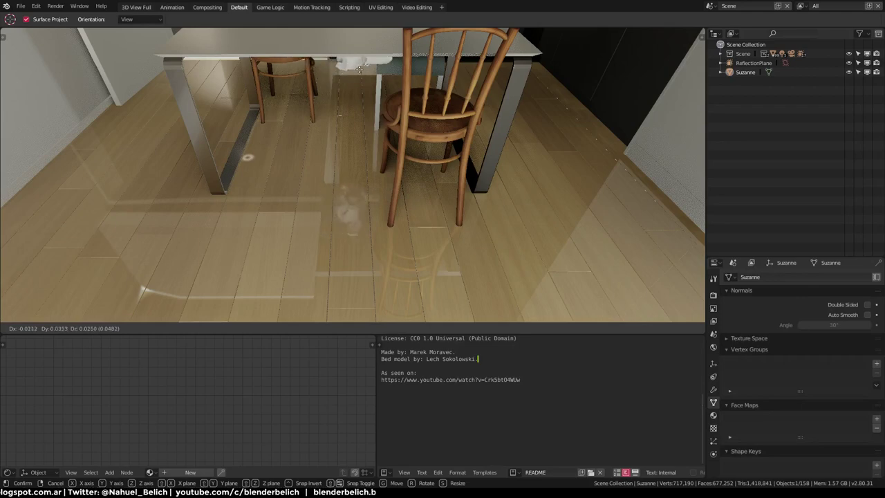
# Step: Turn Suzanne about -40° around the Z axis, then orbit to view its floor reflection
pyautogui.press('r')
pyautogui.press('z')
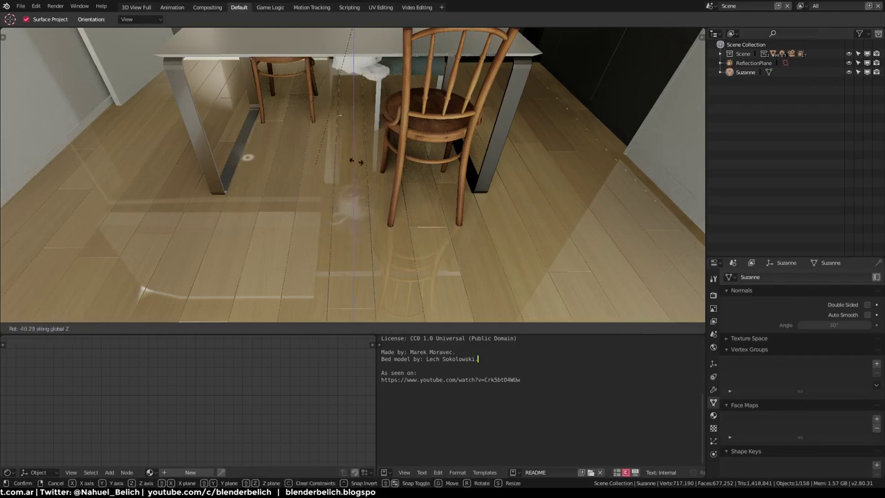
pyautogui.click(356, 161)
pyautogui.scroll(-3, 383, 115)
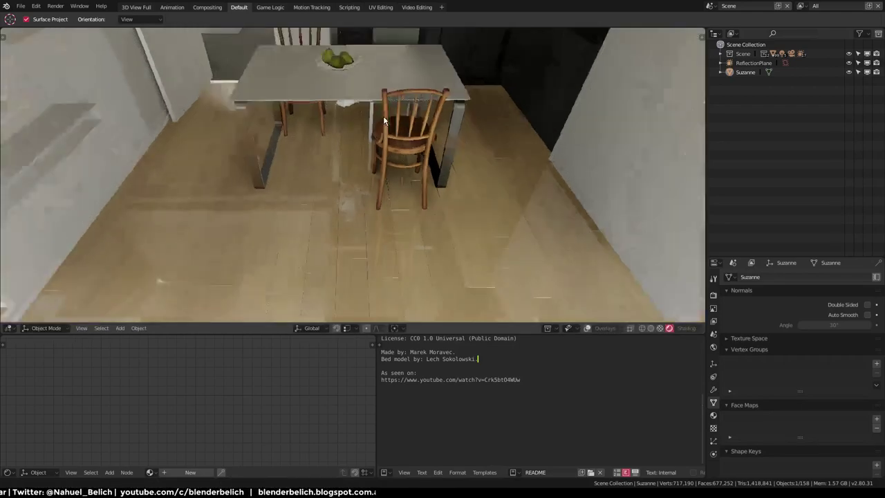
pyautogui.scroll(-3, 383, 119)
pyautogui.scroll(2, 373, 194)
pyautogui.scroll(2, 373, 186)
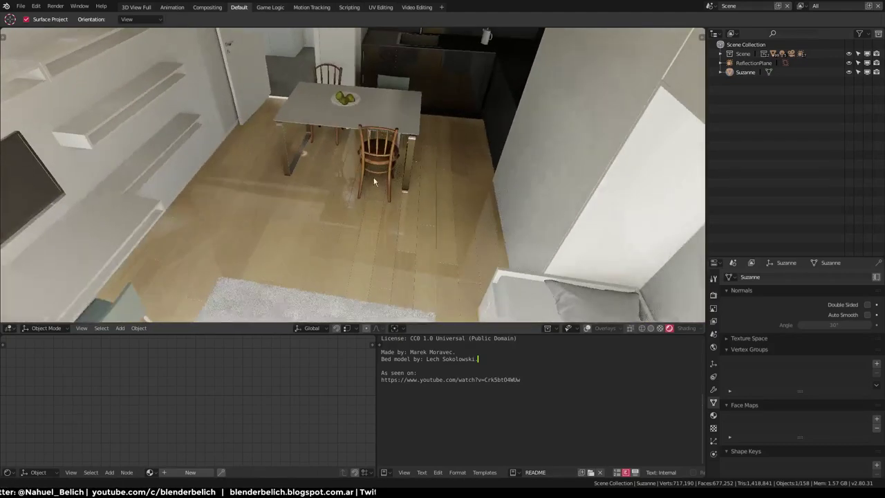
pyautogui.scroll(3, 377, 176)
pyautogui.moveTo(391, 172); pyautogui.dragTo(385, 206, button='middle')
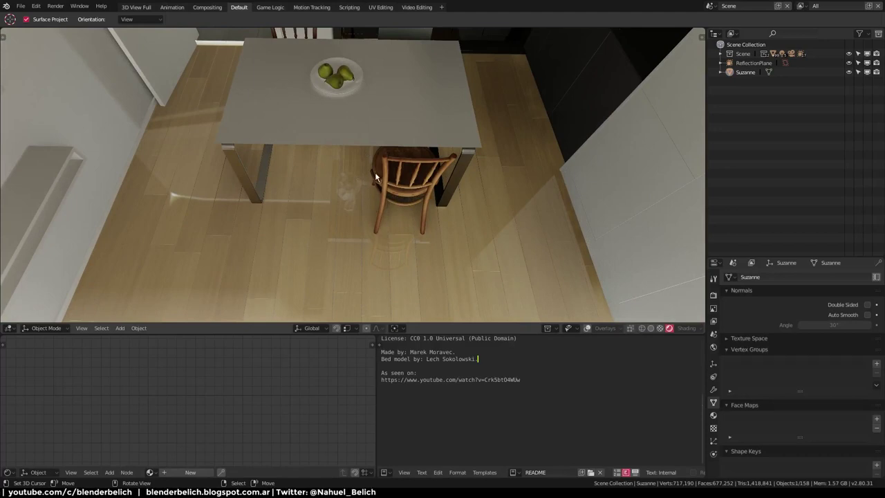
pyautogui.scroll(-4, 411, 207)
pyautogui.scroll(2, 411, 204)
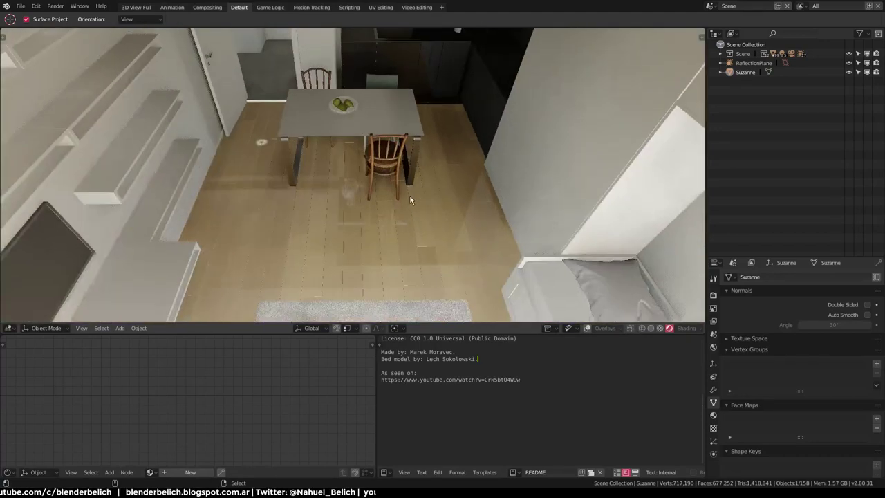
# Step: Enlarge the ReflectionPlane probe and slide it flat along the floor, ending at scale 1.214
pyautogui.click(432, 236)
pyautogui.press('g')
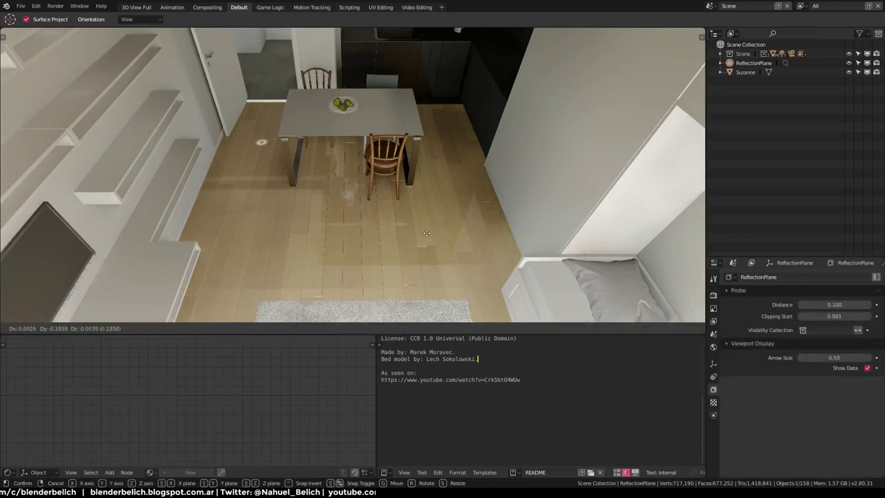
pyautogui.press('s')
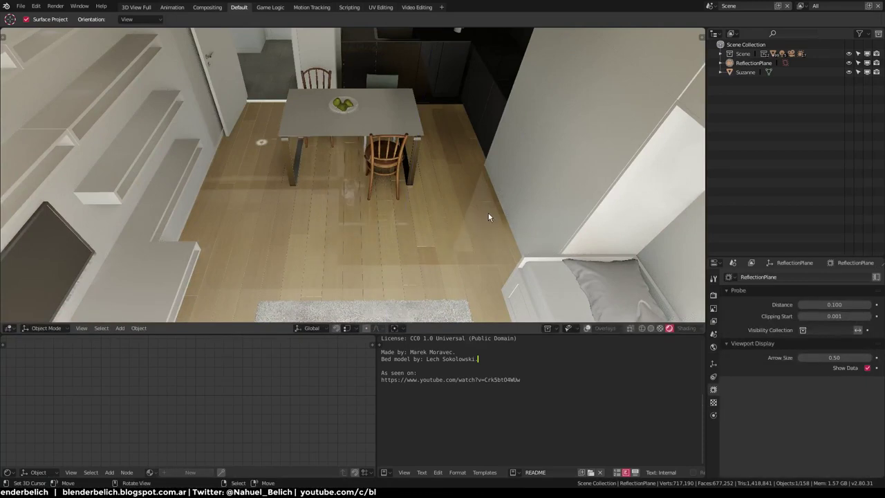
pyautogui.click(546, 220)
pyautogui.press('g')
pyautogui.hotkey('shift', 'z')
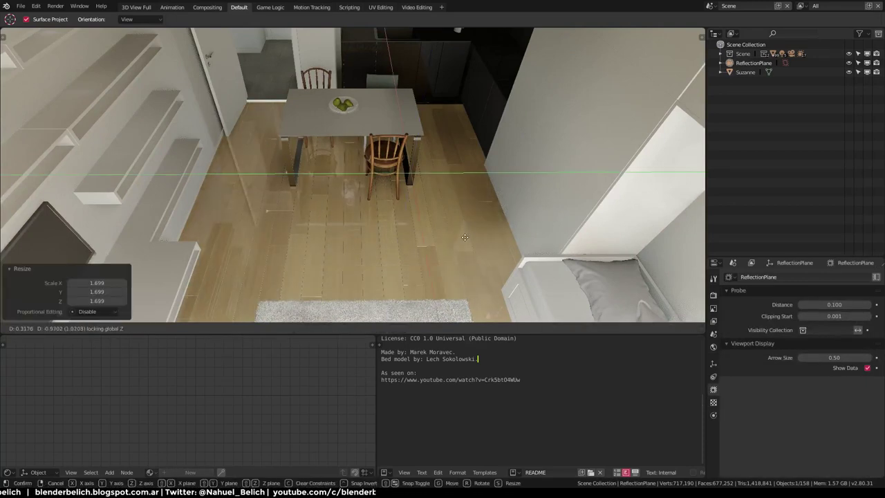
pyautogui.click(489, 256)
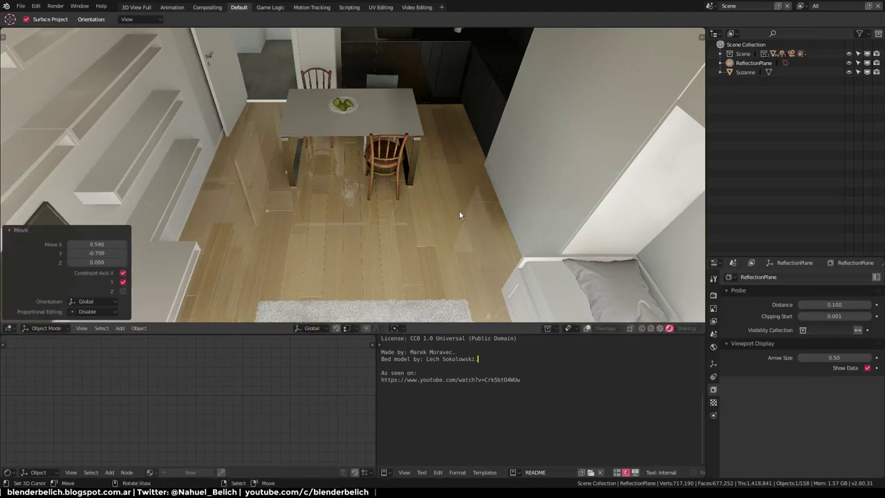
pyautogui.press('g')
pyautogui.hotkey('shift', 'z')
pyautogui.click(463, 250)
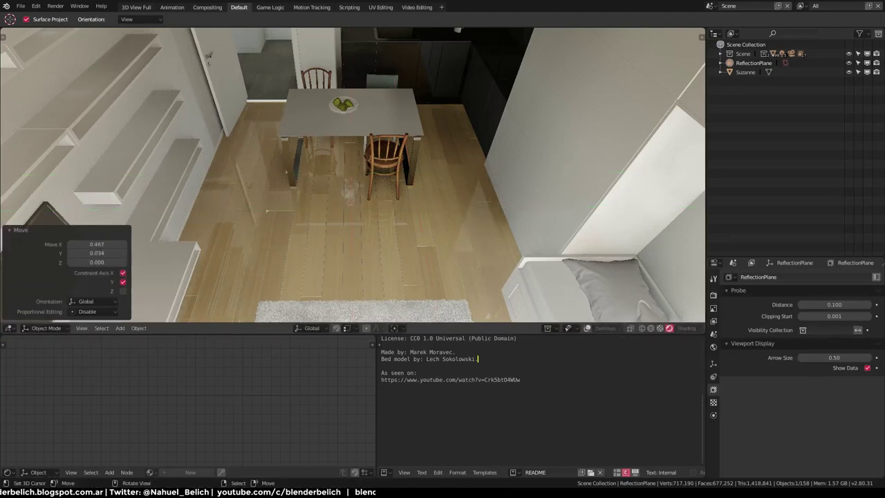
pyautogui.press('s')
pyautogui.click(479, 231)
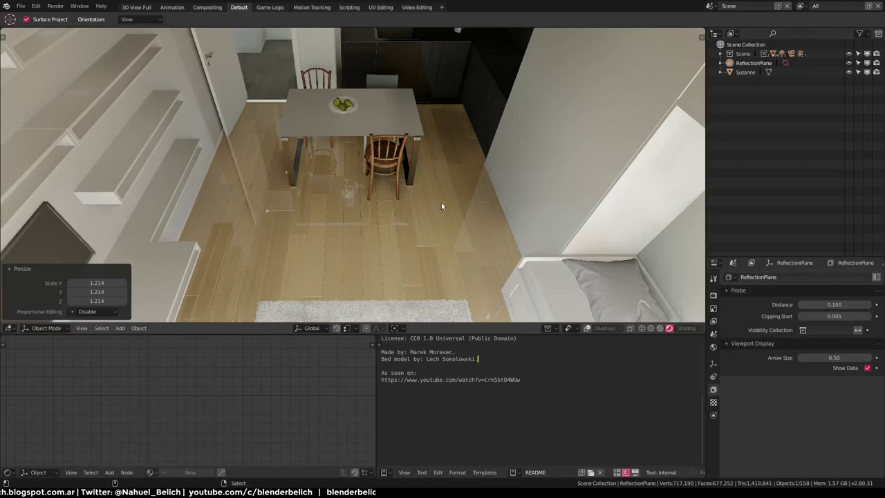
# Step: Walk first-person from the kitchen into the bathroom, ending facing the sink and mirror
pyautogui.moveTo(441, 203)
pyautogui.mouseDown(button='middle')
pyautogui.moveTo(423, 187)
pyautogui.moveTo(426, 162)
pyautogui.moveTo(431, 229)
pyautogui.moveTo(433, 178)
pyautogui.mouseUp(button='middle')
pyautogui.hotkey('shift', '`')
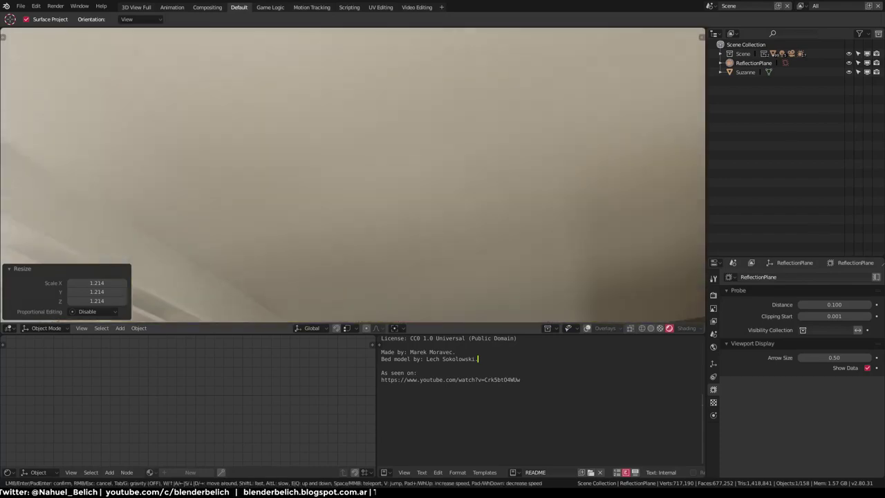
pyautogui.press('w')
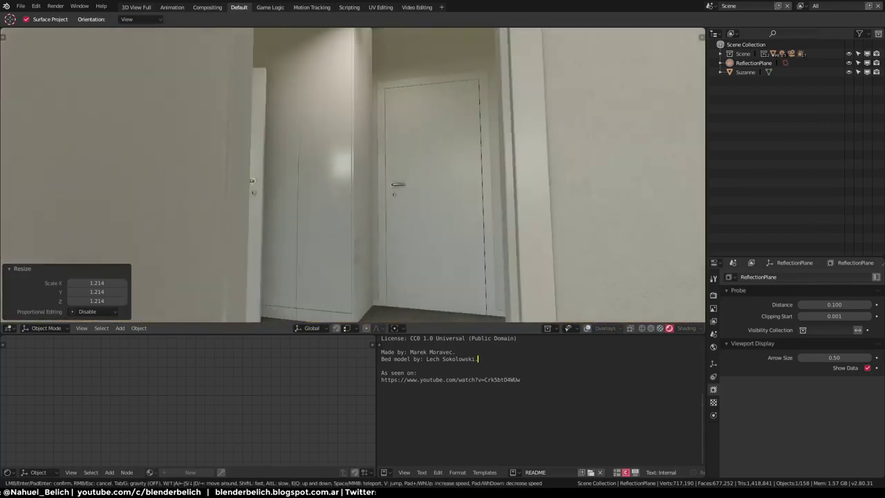
pyautogui.press('w')
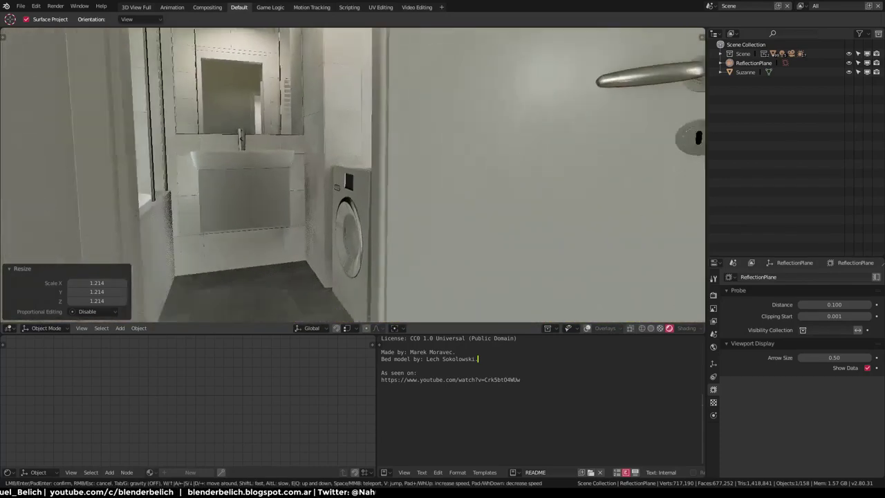
pyautogui.press('w')
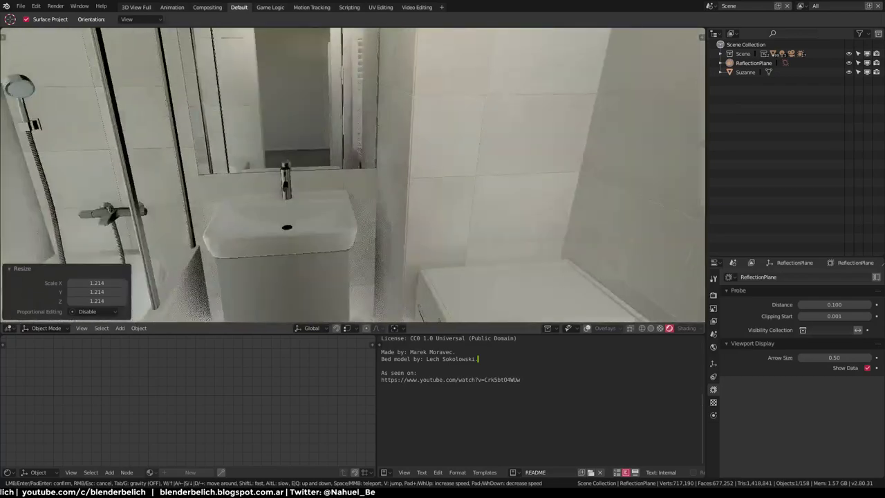
pyautogui.press('w')
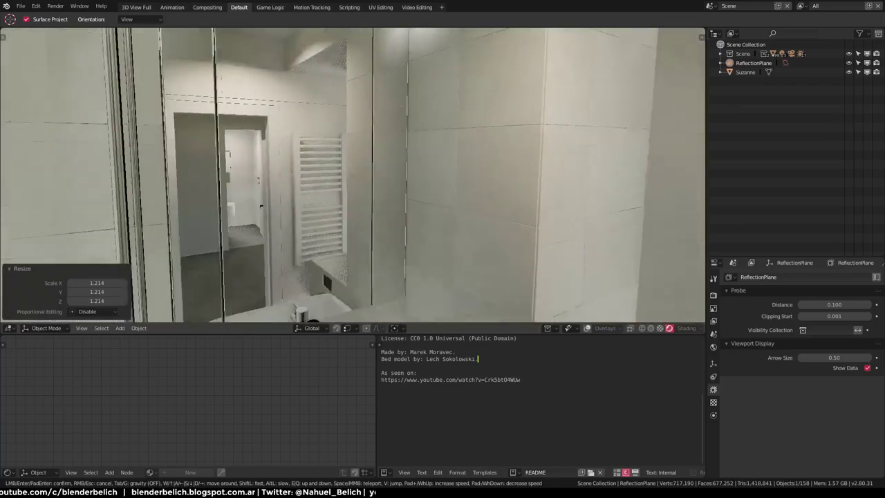
pyautogui.press('w')
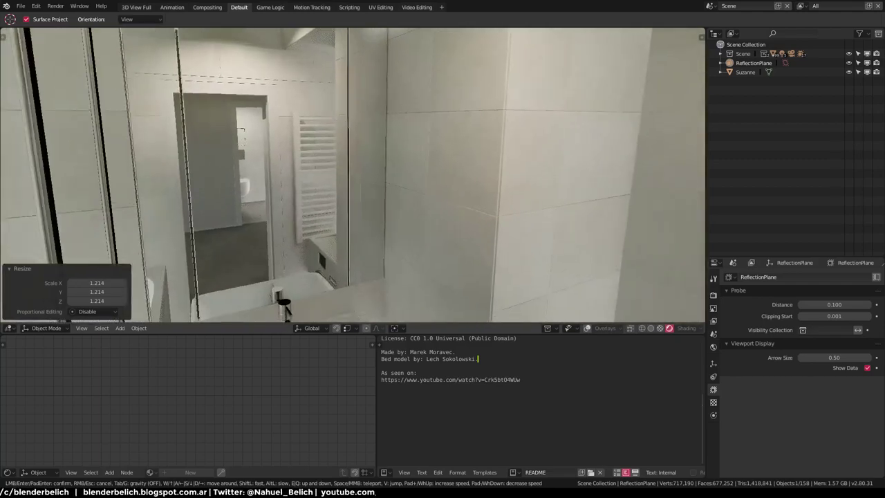
pyautogui.click(408, 164)
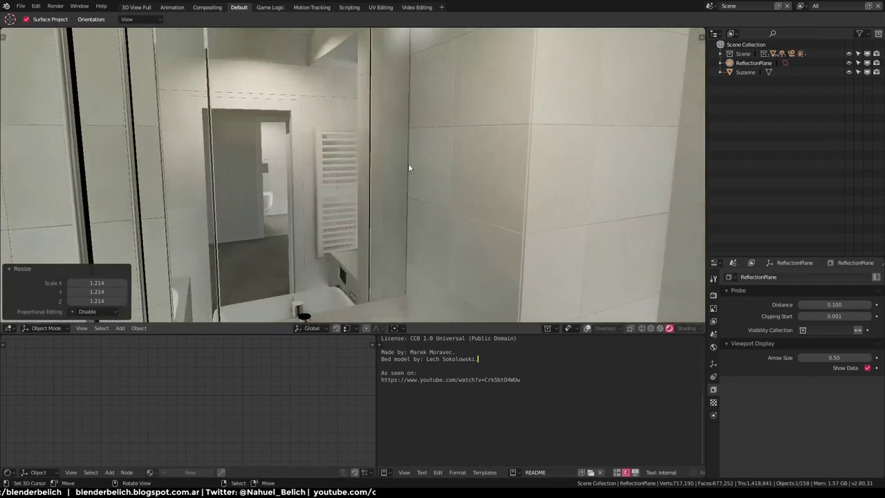
pyautogui.hotkey('shift', 'space')
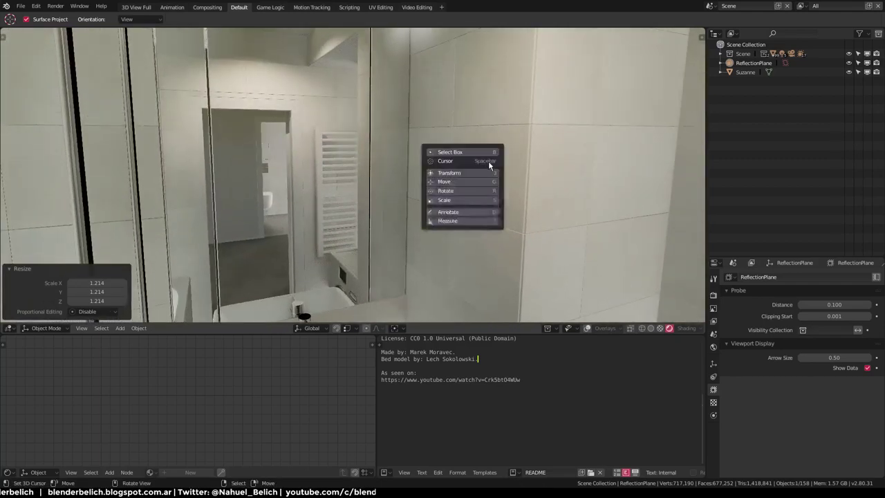
# Step: Add a monkey mesh in the bathroom, scaled to 0.194 and rotated 49.2°
pyautogui.hotkey('shift', 'a')
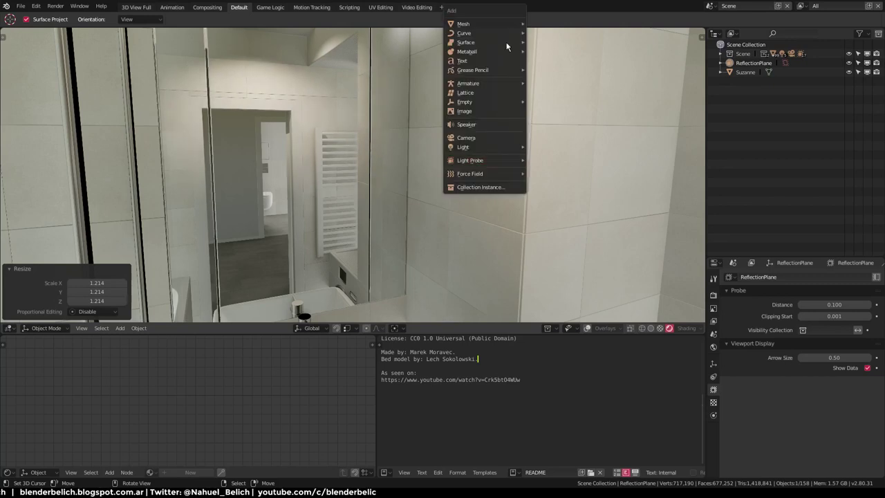
pyautogui.click(553, 111)
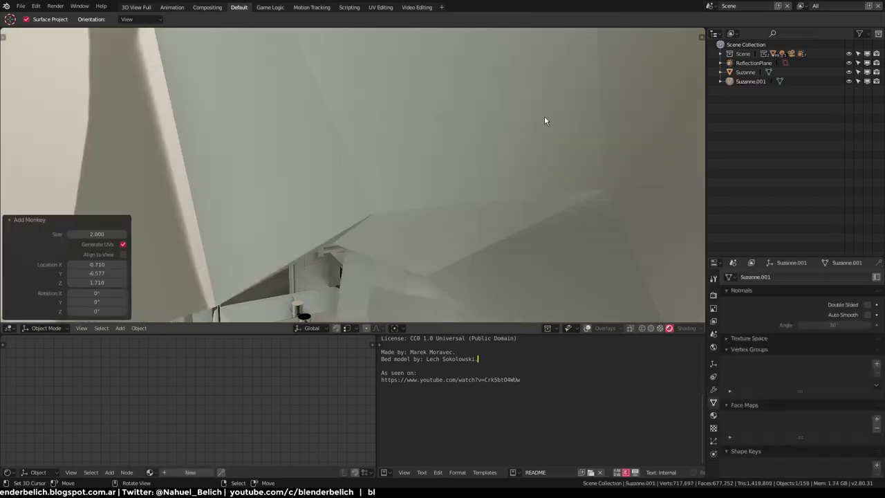
pyautogui.press('s')
pyautogui.click(563, 123)
pyautogui.press('r')
pyautogui.click(546, 138)
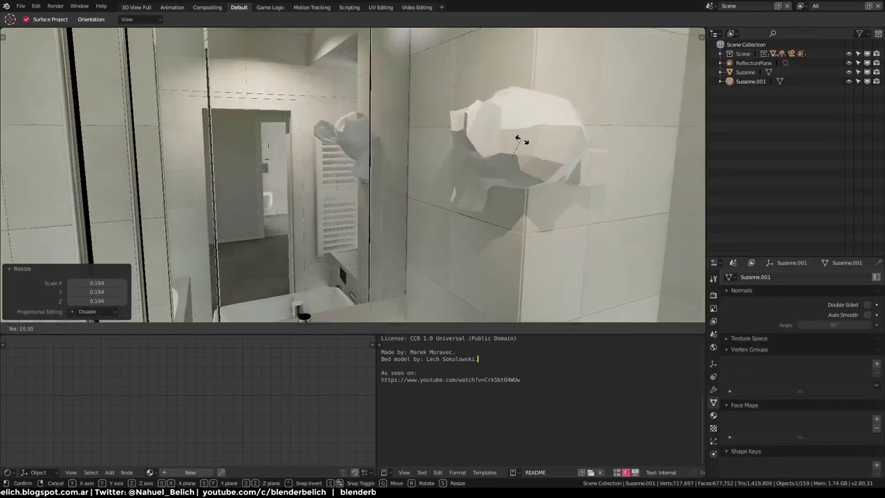
# Step: Re-enable viewport overlays, orbit around the monkey and start moving the Mirror object
pyautogui.moveTo(424, 201)
pyautogui.mouseDown(button='middle')
pyautogui.moveTo(417, 192)
pyautogui.moveTo(387, 211)
pyautogui.moveTo(396, 210)
pyautogui.mouseUp(button='middle')
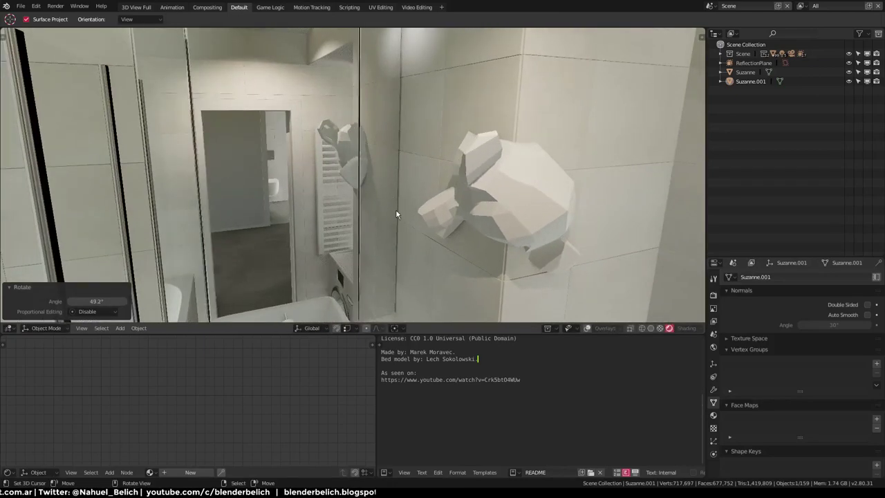
pyautogui.hotkey('shift', 'alt', 'z')
pyautogui.moveTo(395, 137); pyautogui.dragTo(393, 164, button='middle')
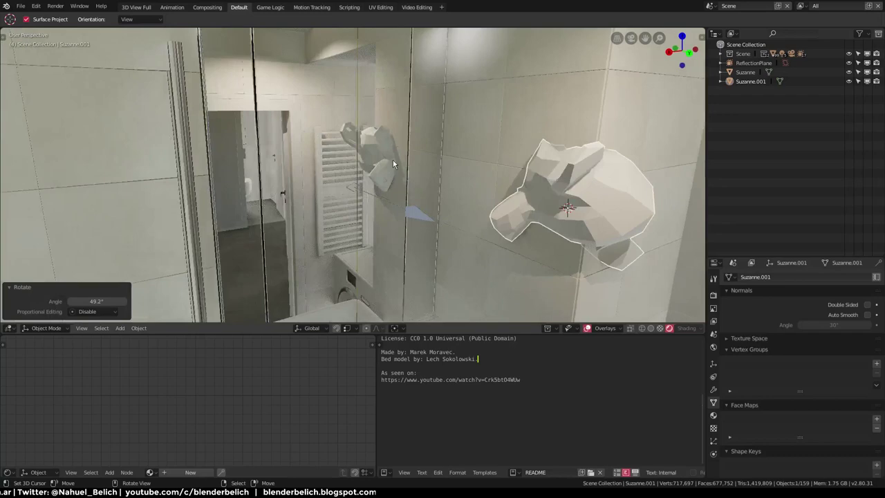
pyautogui.click(357, 187)
pyautogui.click(409, 217)
pyautogui.press('g')
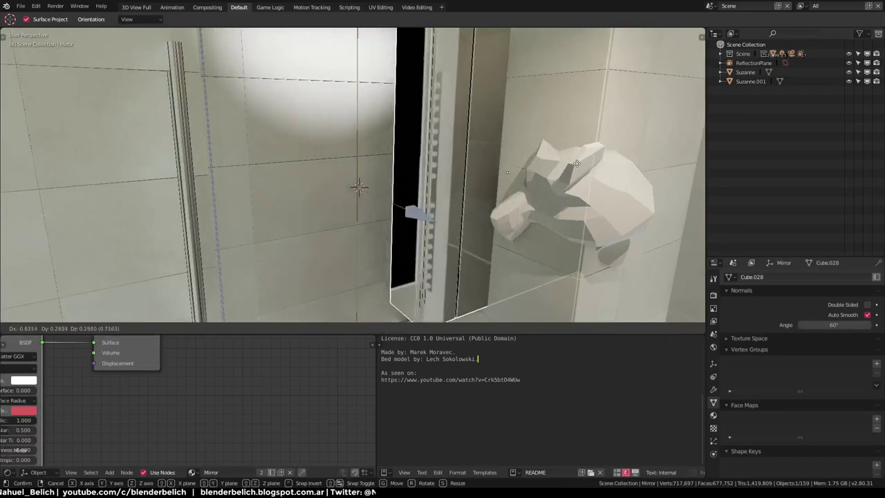
# Step: Set the Mirror down at its new position and inspect overlapping objects like Sklo-Tabule-01.002
pyautogui.click(397, 204)
pyautogui.moveTo(397, 204)
pyautogui.mouseDown(button='middle')
pyautogui.moveTo(408, 192)
pyautogui.moveTo(381, 184)
pyautogui.mouseUp(button='middle')
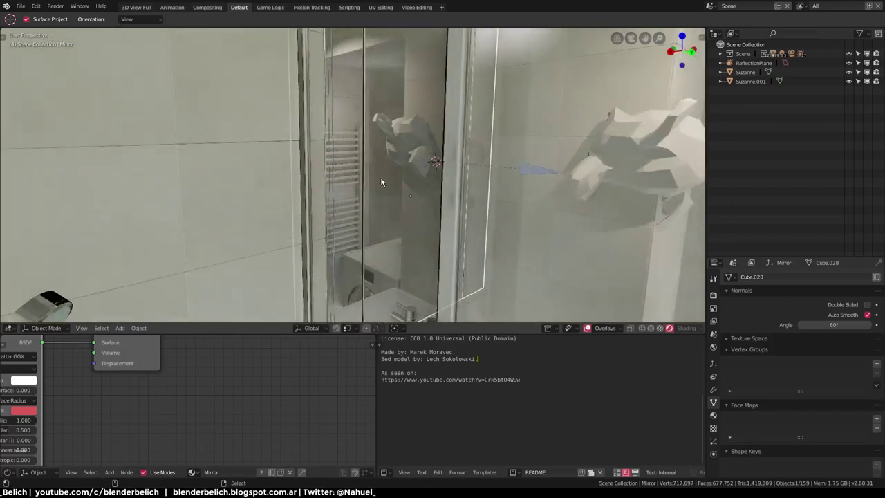
pyautogui.keyDown('alt'); pyautogui.click(374, 146); pyautogui.keyUp('alt')
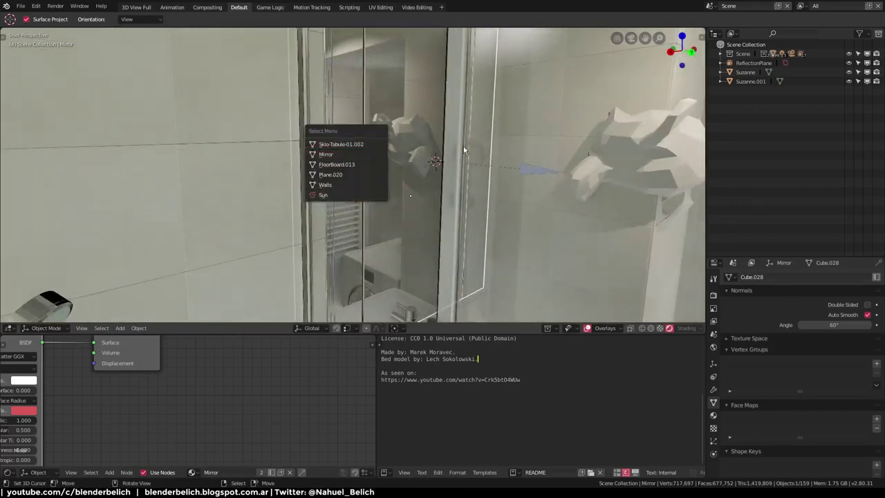
pyautogui.keyDown('alt'); pyautogui.click(435, 164); pyautogui.keyUp('alt')
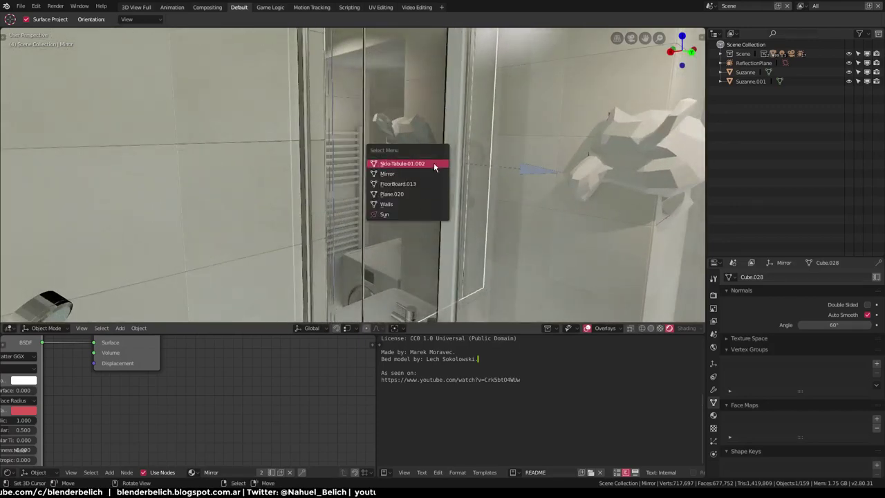
# Step: Frame the mirror, zoom out and orbit back to the dining table and oak floor
pyautogui.moveTo(436, 217); pyautogui.dragTo(492, 184, button='middle')
pyautogui.press('KP_Decimal')
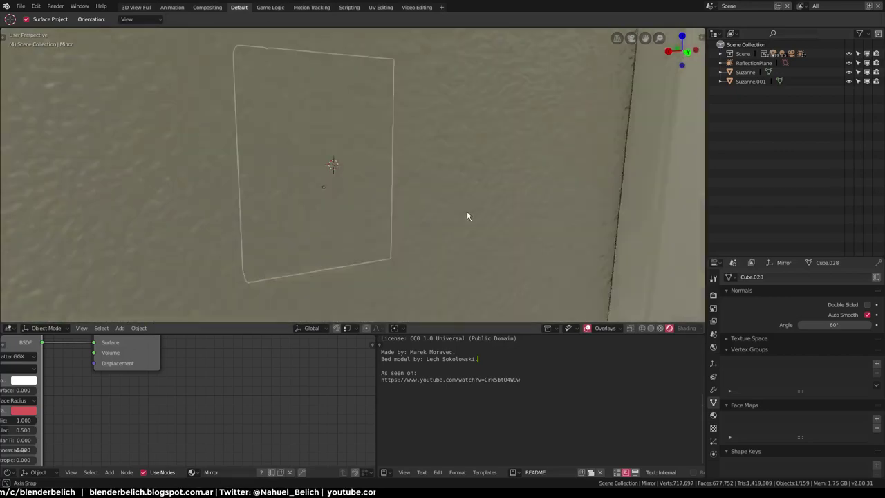
pyautogui.scroll(-4, 466, 210)
pyautogui.moveTo(479, 231); pyautogui.dragTo(401, 225, button='middle')
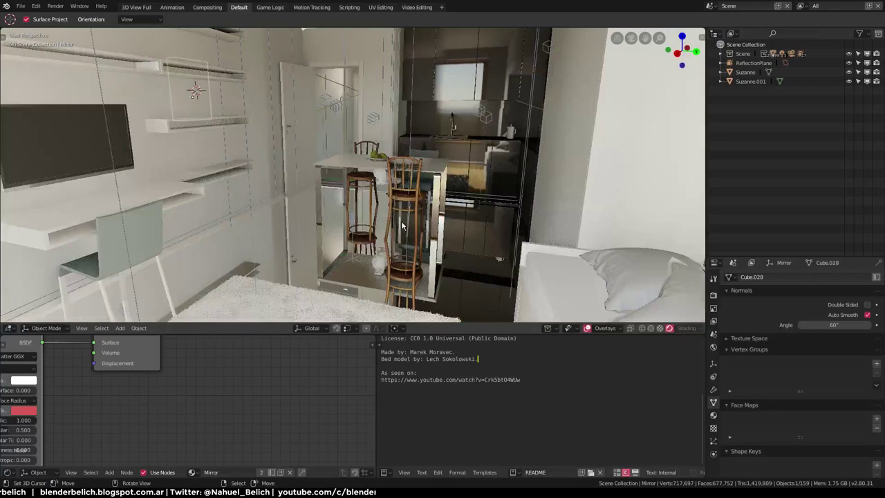
pyautogui.moveTo(401, 225)
pyautogui.mouseDown(button='middle')
pyautogui.moveTo(445, 152)
pyautogui.moveTo(409, 154)
pyautogui.moveTo(409, 171)
pyautogui.moveTo(413, 146)
pyautogui.mouseUp(button='middle')
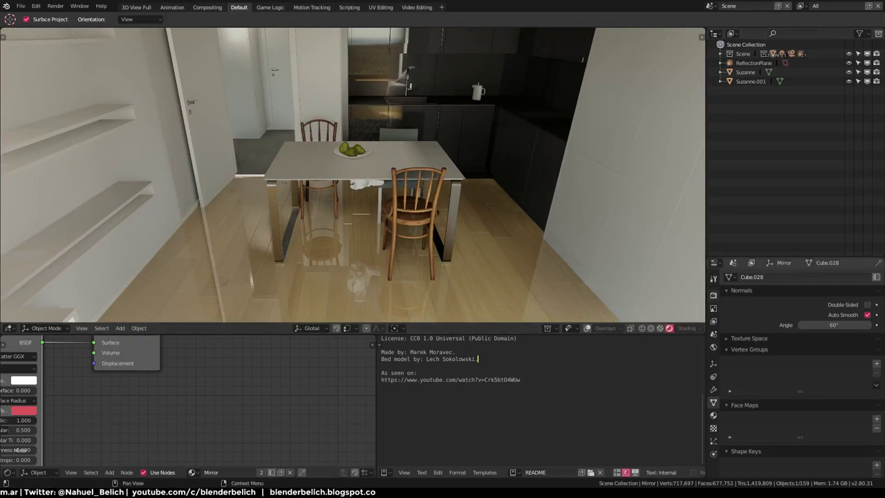
# Step: Enable Screen Space Reflections, inspect the floor reflections under the chairs, then disable it
pyautogui.click(713, 295)
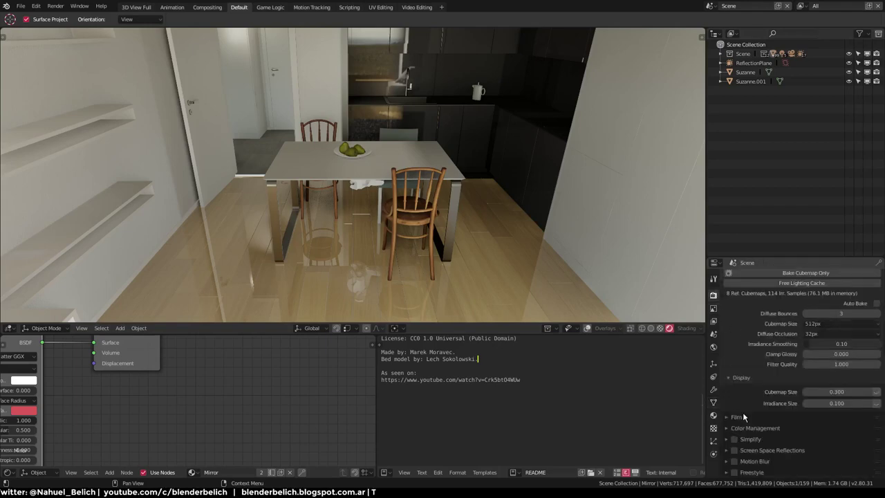
pyautogui.click(735, 450)
pyautogui.moveTo(414, 229)
pyautogui.mouseDown(button='middle')
pyautogui.moveTo(437, 250)
pyautogui.moveTo(425, 231)
pyautogui.moveTo(388, 238)
pyautogui.mouseUp(button='middle')
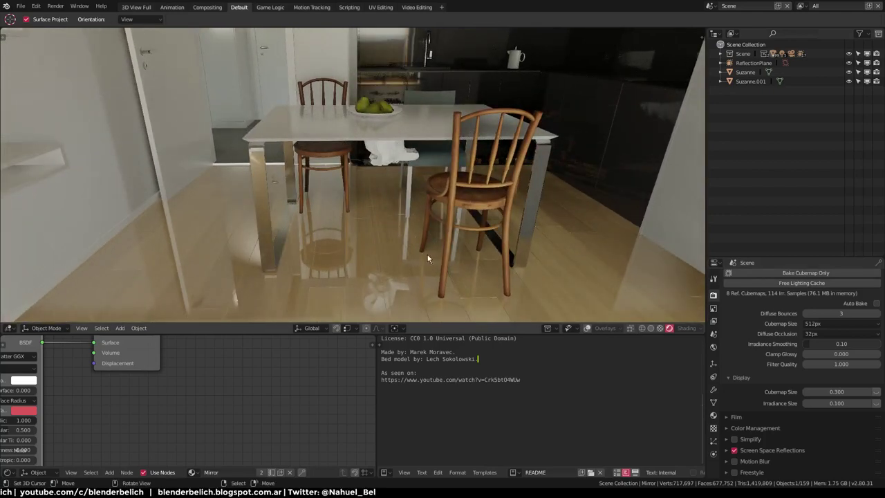
pyautogui.moveTo(477, 271); pyautogui.dragTo(476, 225, button='middle')
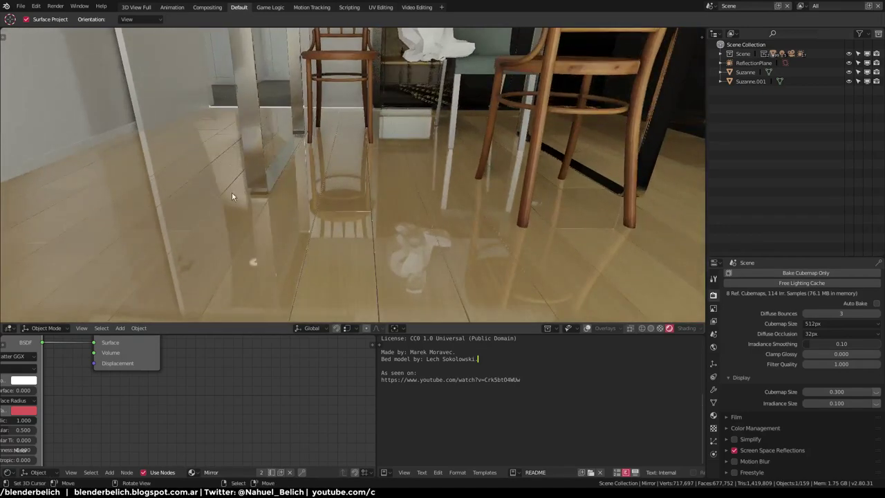
pyautogui.moveTo(557, 181)
pyautogui.mouseDown(button='middle')
pyautogui.moveTo(549, 184)
pyautogui.moveTo(564, 187)
pyautogui.moveTo(549, 181)
pyautogui.moveTo(555, 187)
pyautogui.mouseUp(button='middle')
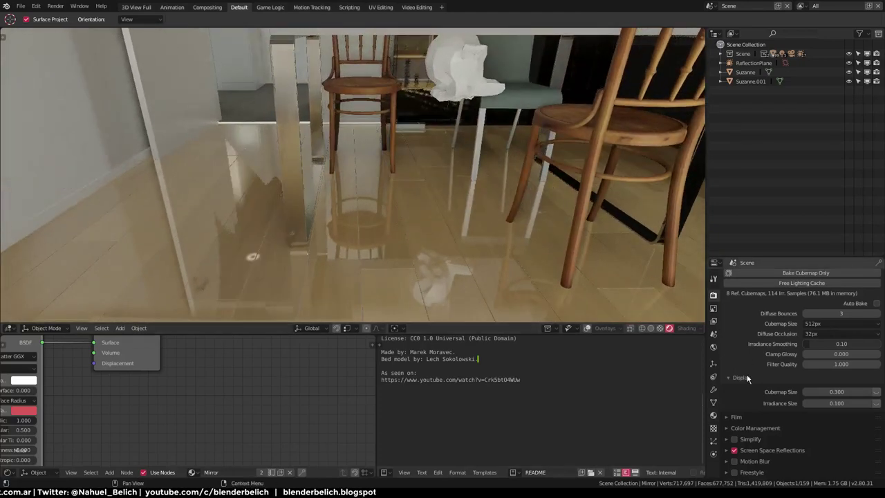
pyautogui.click(734, 450)
pyautogui.scroll(-3, 432, 165)
# Step: Orbit onto the dining table, collapse the Indirect Lighting panel and re-enable viewport overlays
pyautogui.scroll(-4, 432, 166)
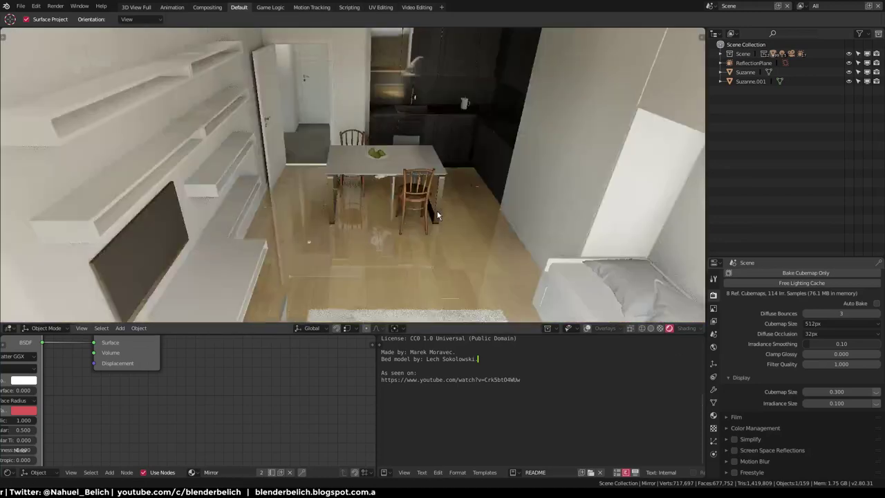
pyautogui.scroll(-4, 423, 203)
pyautogui.scroll(5, 437, 171)
pyautogui.scroll(-2, 433, 179)
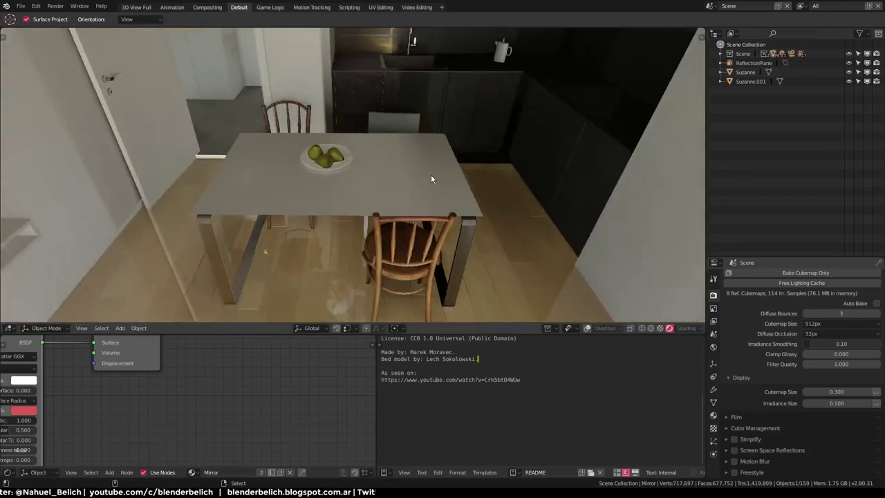
pyautogui.scroll(2, 429, 164)
pyautogui.moveTo(429, 168)
pyautogui.mouseDown(button='middle')
pyautogui.moveTo(423, 193)
pyautogui.moveTo(433, 189)
pyautogui.mouseUp(button='middle')
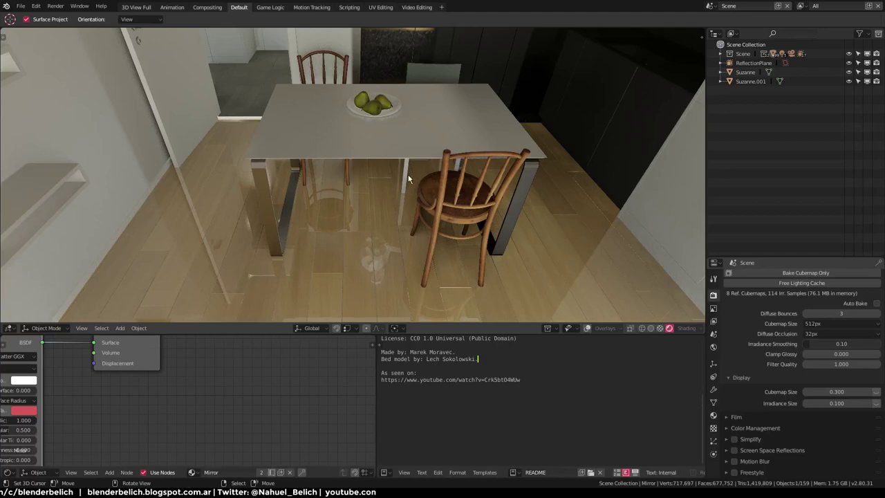
pyautogui.moveTo(439, 209)
pyautogui.mouseDown(button='middle')
pyautogui.moveTo(473, 218)
pyautogui.moveTo(405, 178)
pyautogui.moveTo(483, 234)
pyautogui.moveTo(442, 220)
pyautogui.moveTo(440, 211)
pyautogui.moveTo(676, 300)
pyautogui.mouseUp(button='middle')
pyautogui.scroll(3, 735, 311)
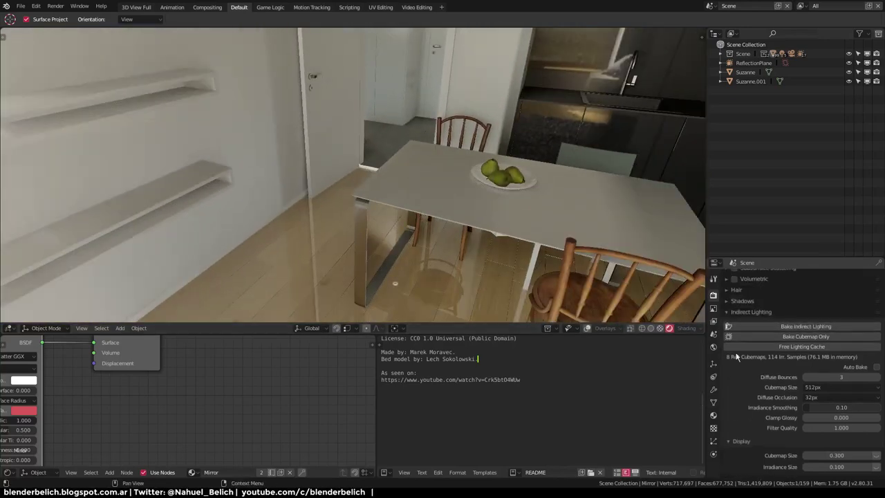
pyautogui.scroll(3, 735, 315)
pyautogui.click(735, 314)
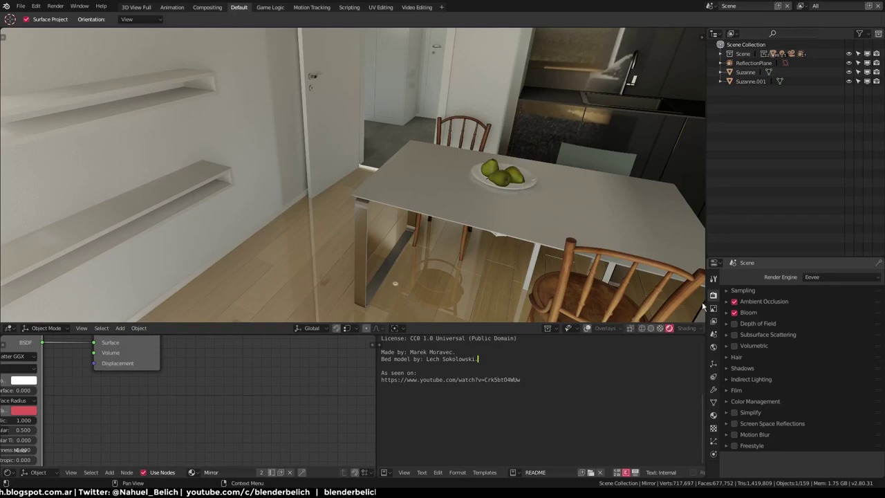
pyautogui.moveTo(702, 307)
pyautogui.mouseDown(button='middle')
pyautogui.moveTo(501, 239)
pyautogui.moveTo(514, 259)
pyautogui.moveTo(474, 240)
pyautogui.moveTo(515, 269)
pyautogui.moveTo(548, 274)
pyautogui.moveTo(505, 251)
pyautogui.mouseUp(button='middle')
pyautogui.hotkey('shift', 'alt', 'z')
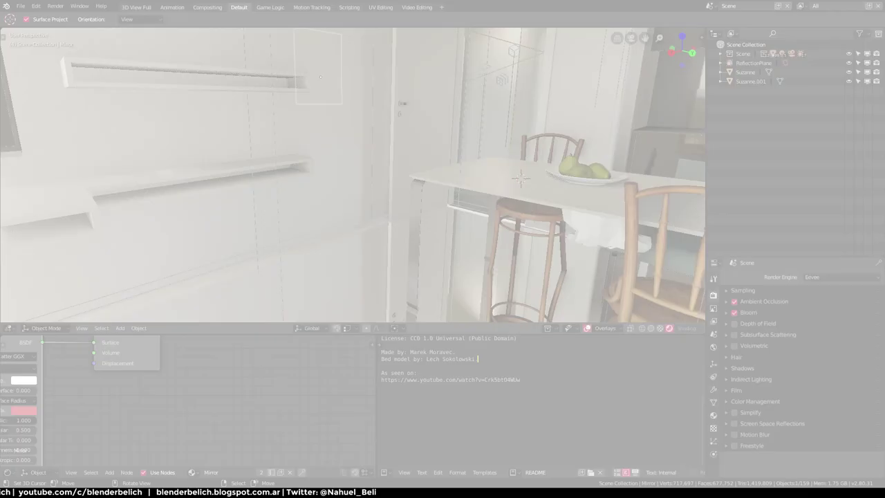
# Step: Add a camera and align it to the current view of the shelves and table
pyautogui.hotkey('shift', 'a')
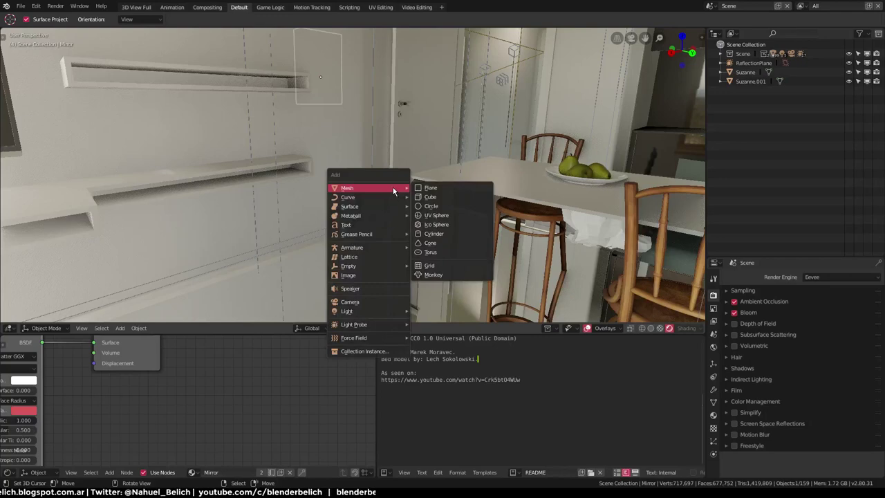
pyautogui.click(398, 302)
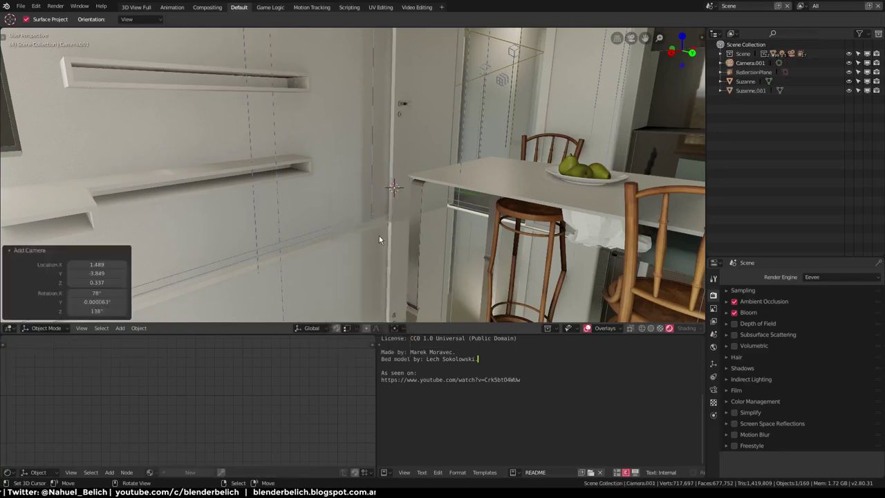
pyautogui.press('ctrl+KP_0')
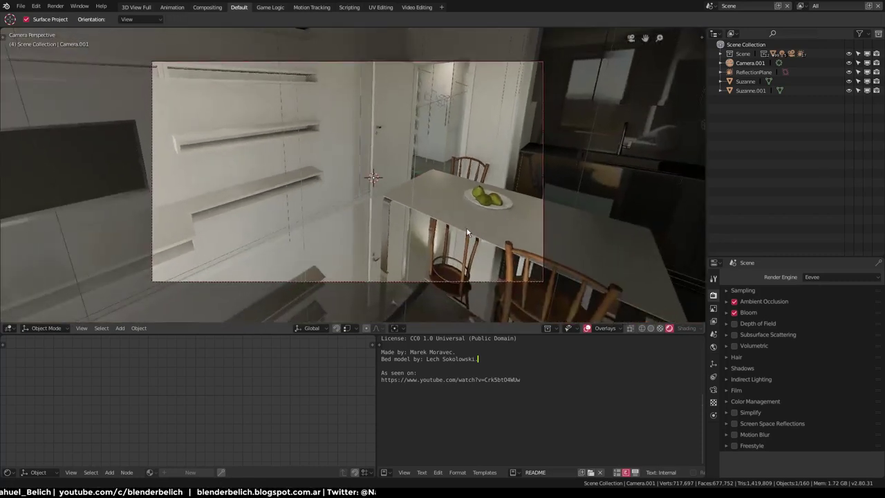
# Step: Turn Screen Space Reflections back on and select the ReflectionPlane probe
pyautogui.scroll(1, 466, 232)
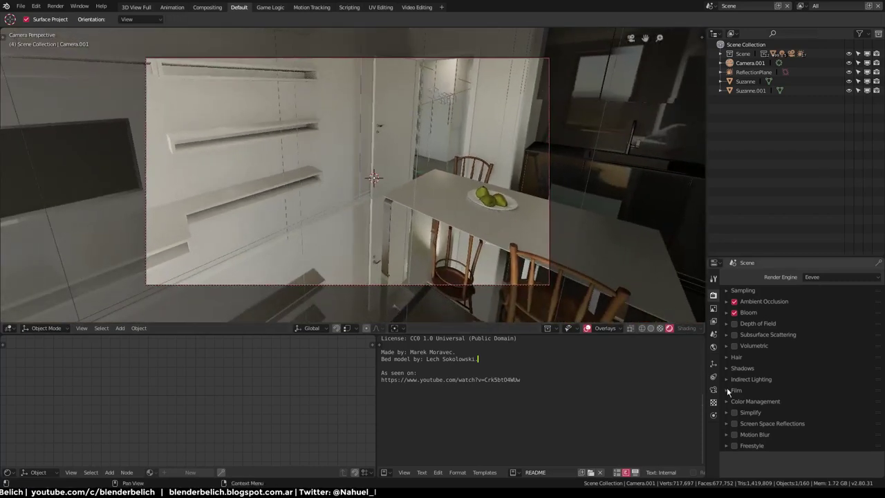
pyautogui.click(735, 423)
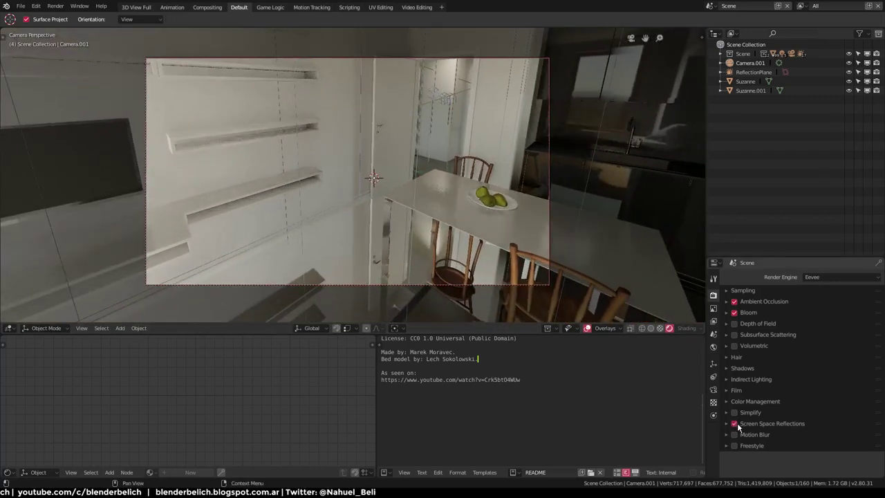
pyautogui.click(335, 260)
# Step: Delete the ReflectionPlane, then select the camera and make a first move
pyautogui.click(358, 249)
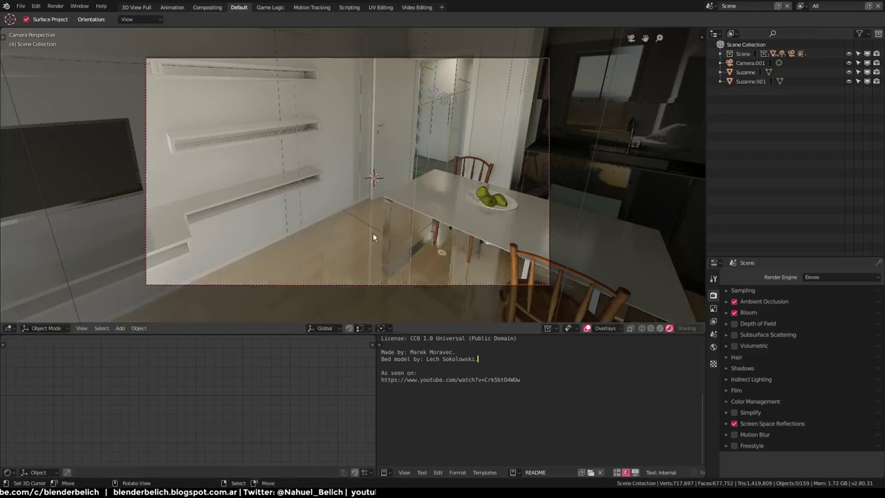
pyautogui.click(549, 145)
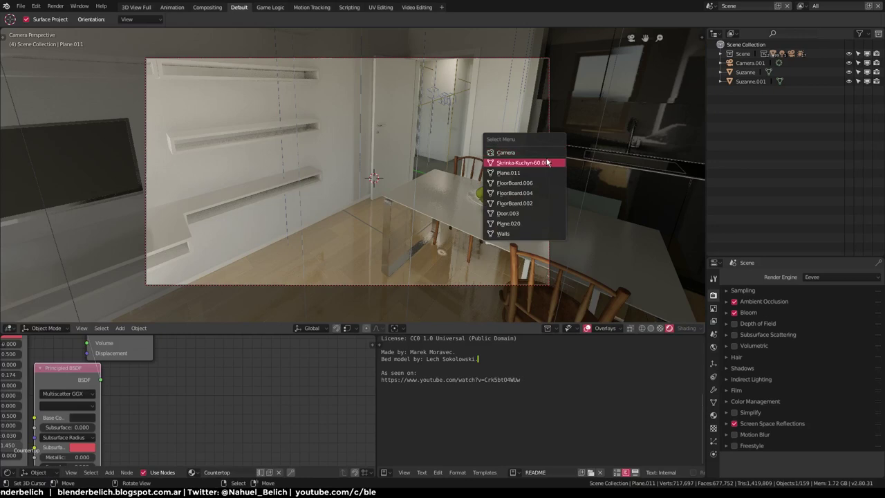
pyautogui.click(547, 151)
pyautogui.press('g')
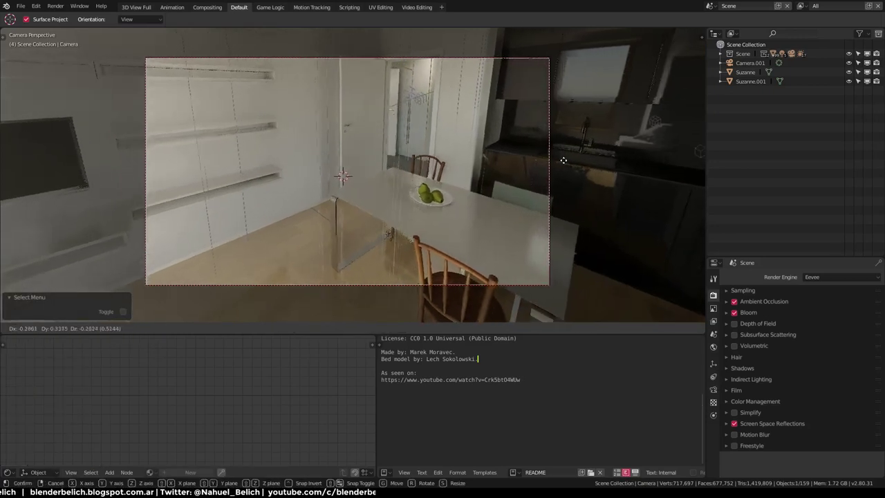
pyautogui.click(561, 172)
# Step: Nudge the camera repeatedly until it frames the TV, shelves, table and chair over the floor
pyautogui.moveTo(550, 261); pyautogui.dragTo(624, 161, button='middle')
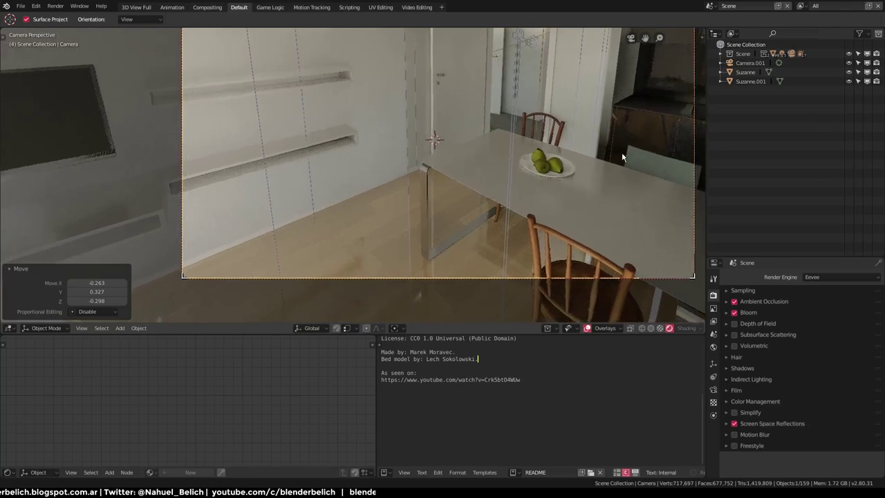
pyautogui.scroll(1, 616, 160)
pyautogui.press('g')
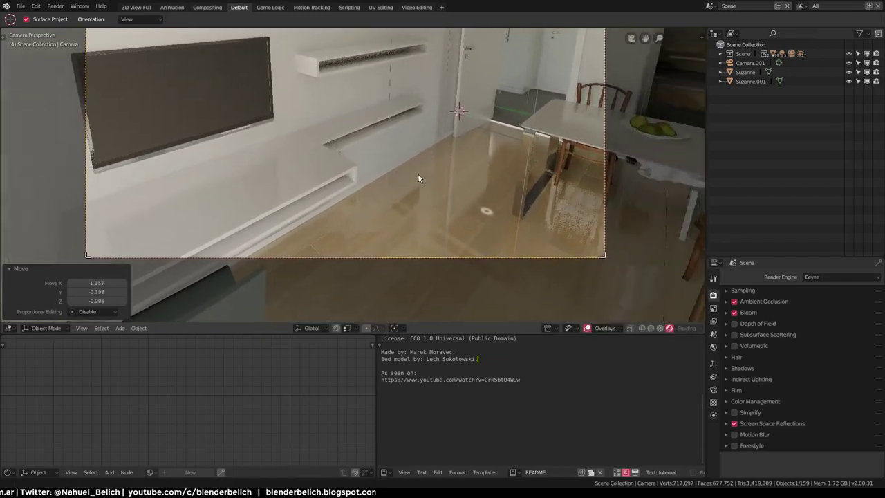
pyautogui.click(373, 179)
pyautogui.press('g')
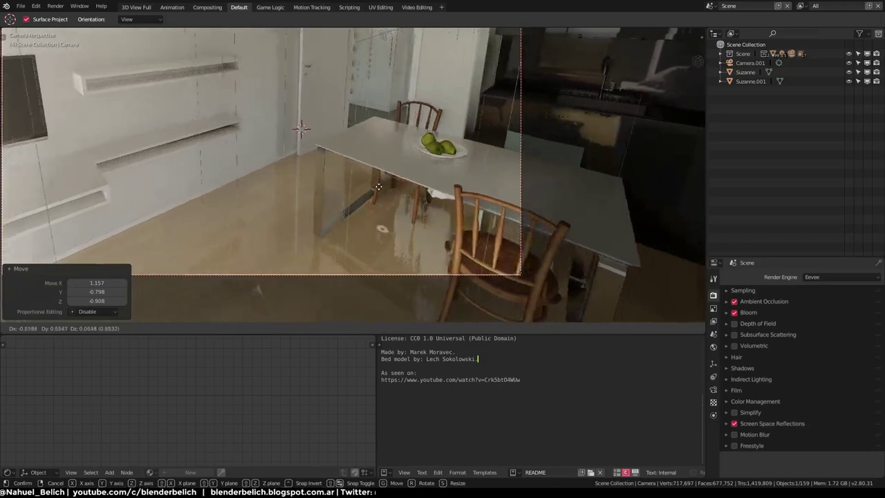
pyautogui.click(379, 185)
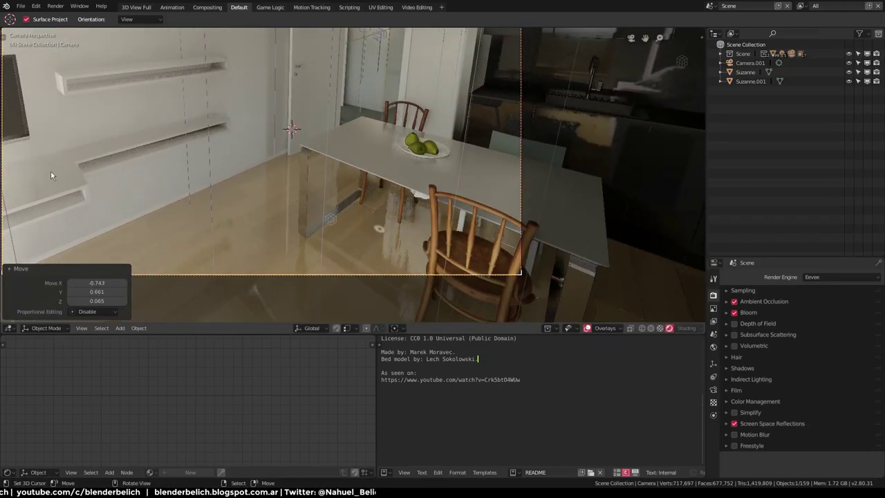
pyautogui.press('g')
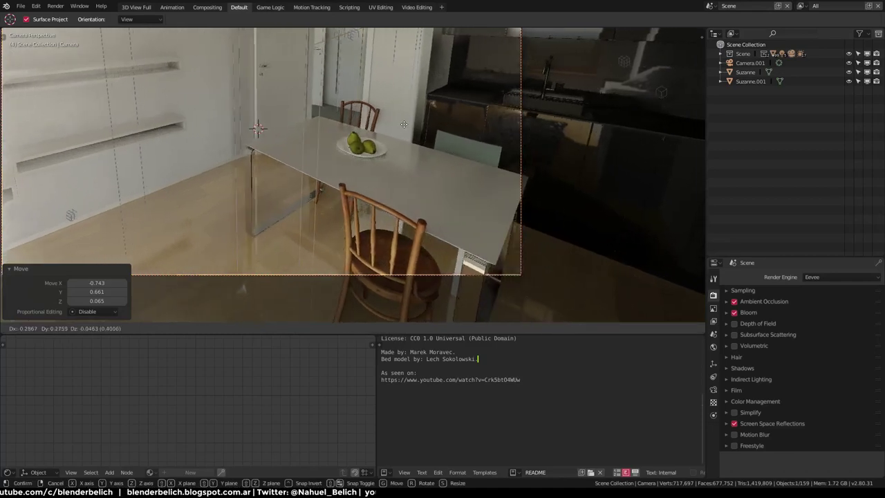
pyautogui.click(129, 157)
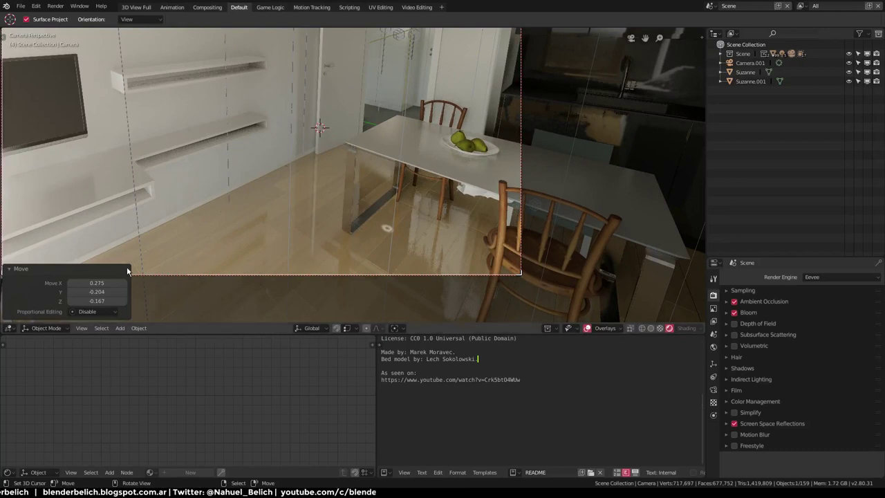
# Step: Lower the Screen Space Reflections Edge Fading to 0.000 and collapse the panel
pyautogui.click(746, 423)
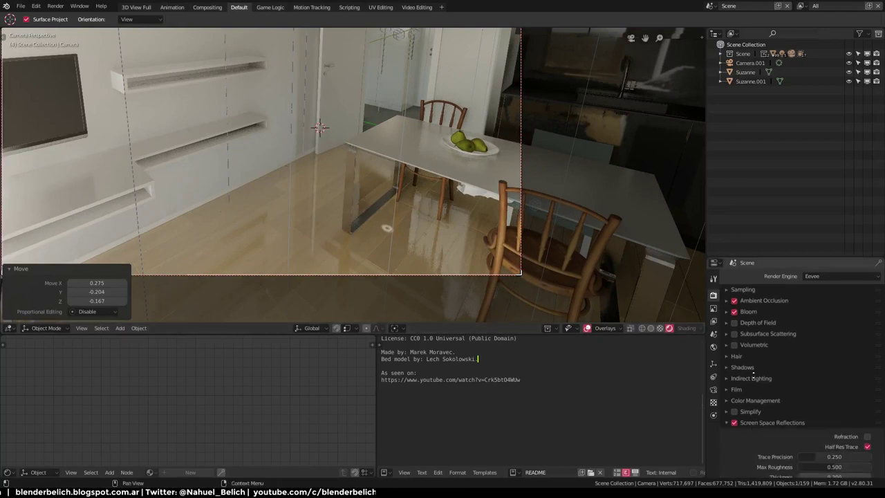
pyautogui.scroll(-3, 768, 332)
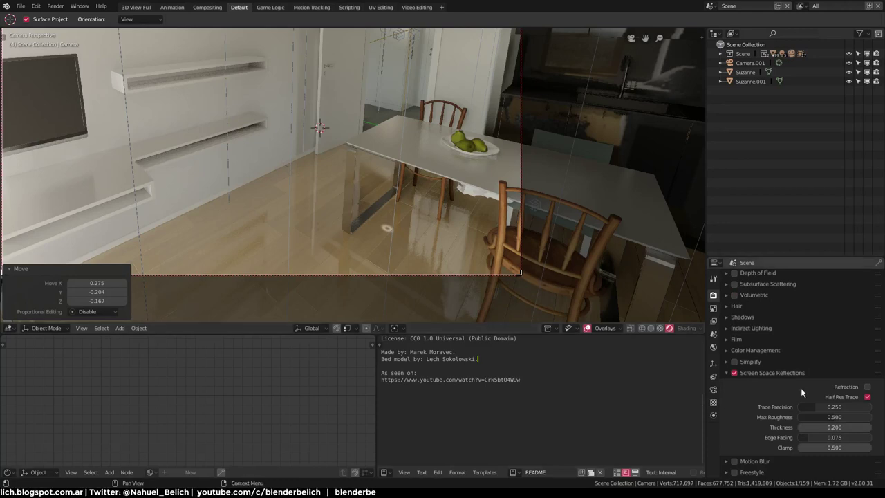
pyautogui.click(820, 439)
pyautogui.moveTo(814, 443); pyautogui.dragTo(792, 439)
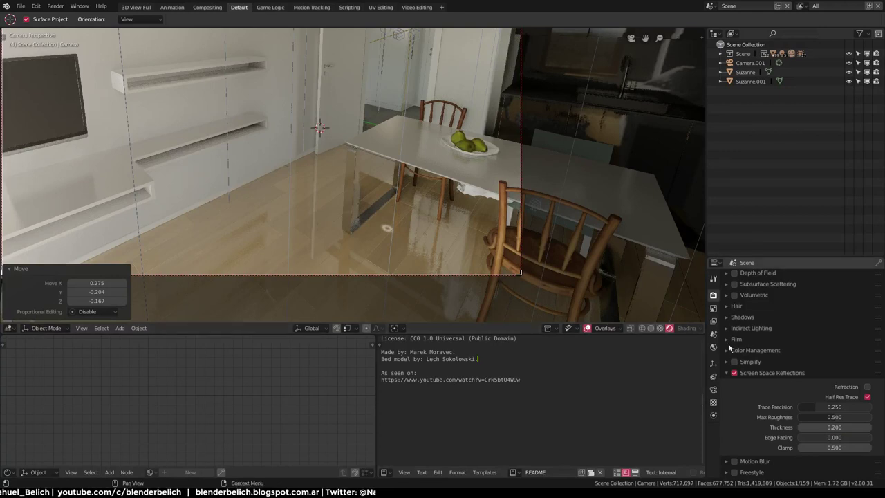
pyautogui.click(757, 373)
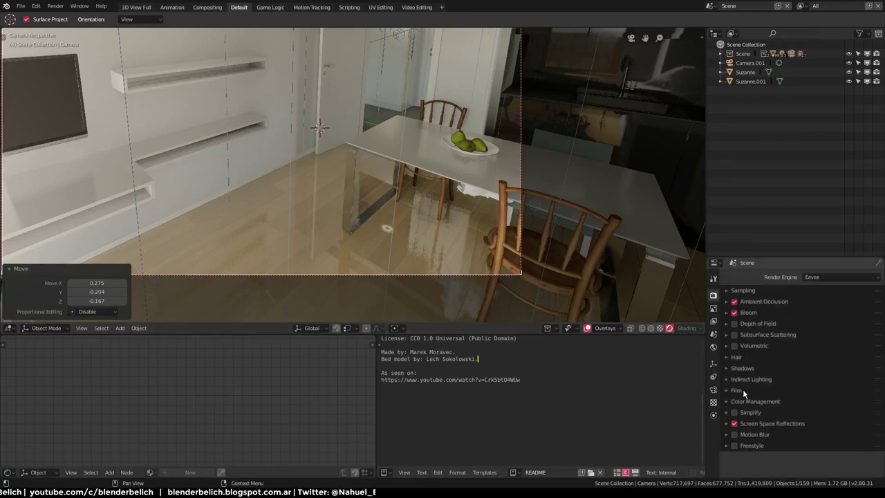
# Step: Leave Film Overscan unchecked and F12-render the camera view into the first slot
pyautogui.click(741, 390)
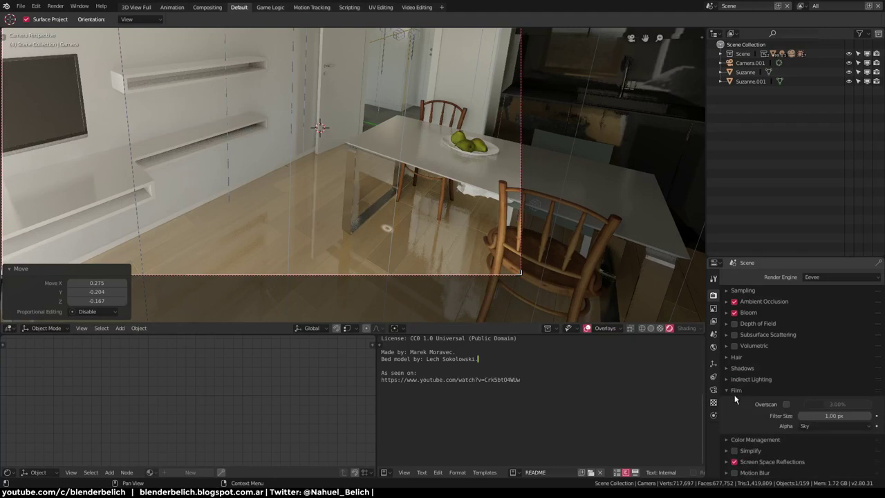
pyautogui.click(786, 404)
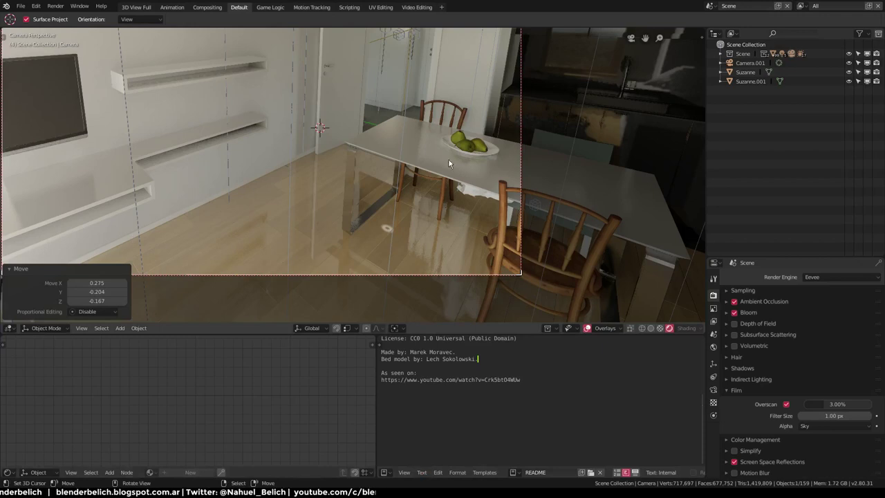
pyautogui.click(786, 405)
pyautogui.press('F12')
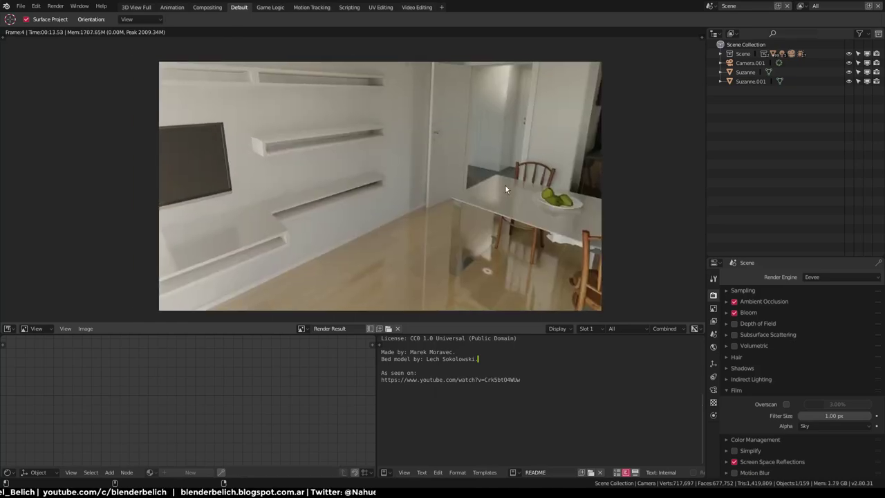
# Step: Zoom in to inspect the render's shelves, then switch to the empty Slot 2 in the sidebar
pyautogui.scroll(1, 506, 185)
pyautogui.scroll(1, 506, 193)
pyautogui.scroll(1, 494, 159)
pyautogui.moveTo(489, 131)
pyautogui.mouseDown(button='middle')
pyautogui.moveTo(401, 166)
pyautogui.moveTo(493, 194)
pyautogui.mouseUp(button='middle')
pyautogui.scroll(1, 493, 193)
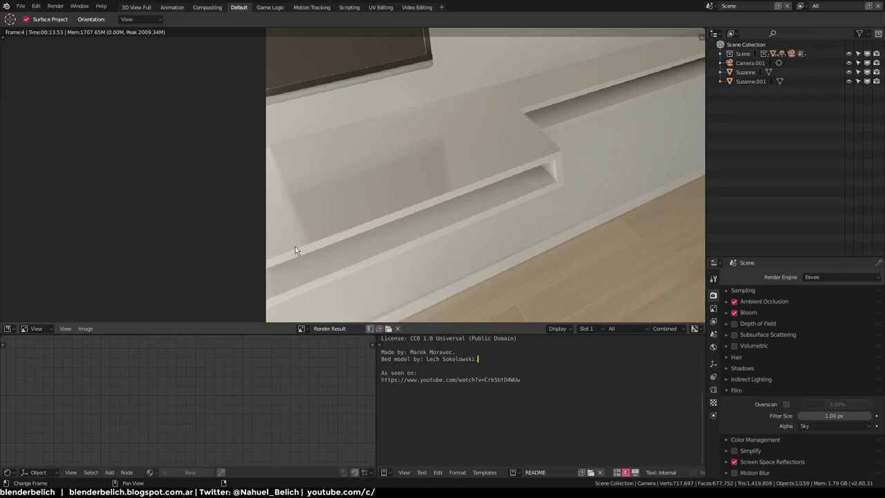
pyautogui.press('n')
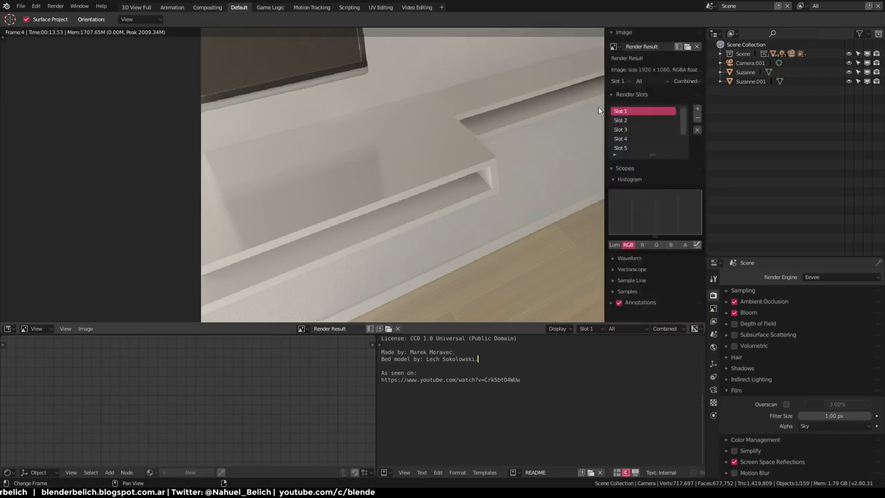
pyautogui.click(622, 120)
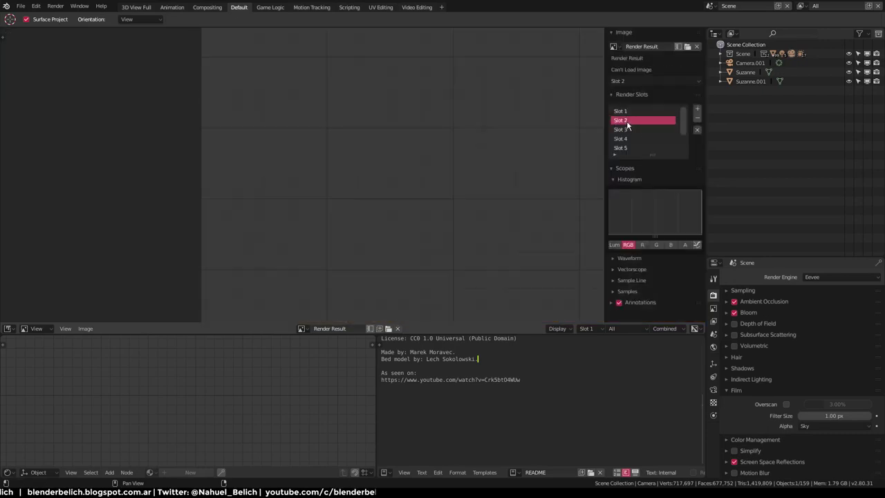
# Step: Re-enable Film Overscan at 5.17% and render the frame into Slot 2
pyautogui.click(786, 405)
pyautogui.moveTo(823, 411); pyautogui.dragTo(839, 410)
pyautogui.press('F12')
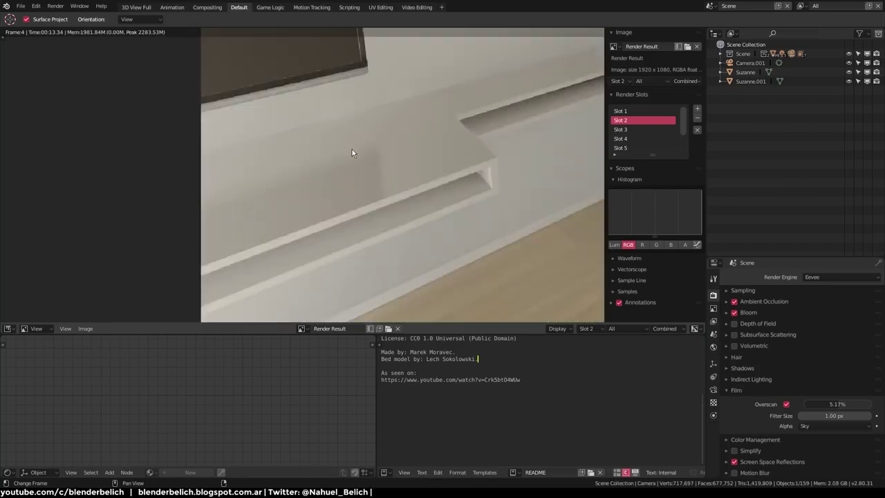
# Step: Toggle repeatedly between Slot 1 and Slot 2 to compare the two renders
pyautogui.scroll(-1, 349, 155)
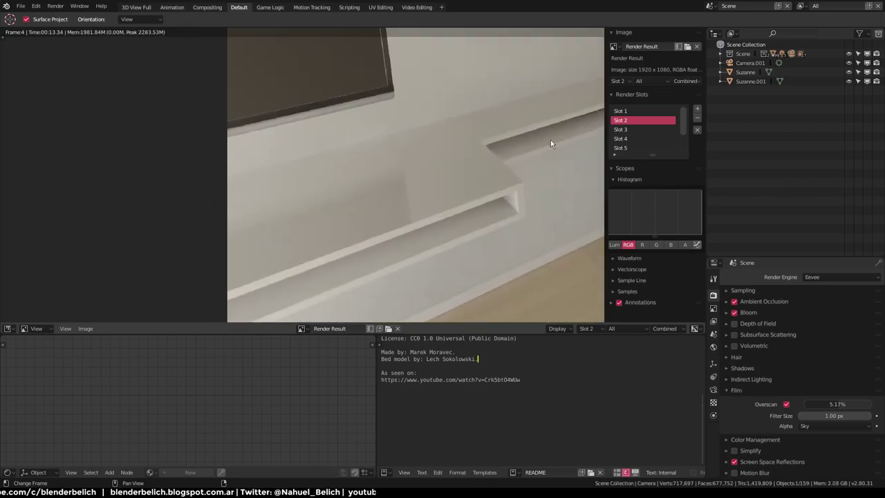
pyautogui.click(631, 112)
pyautogui.click(632, 119)
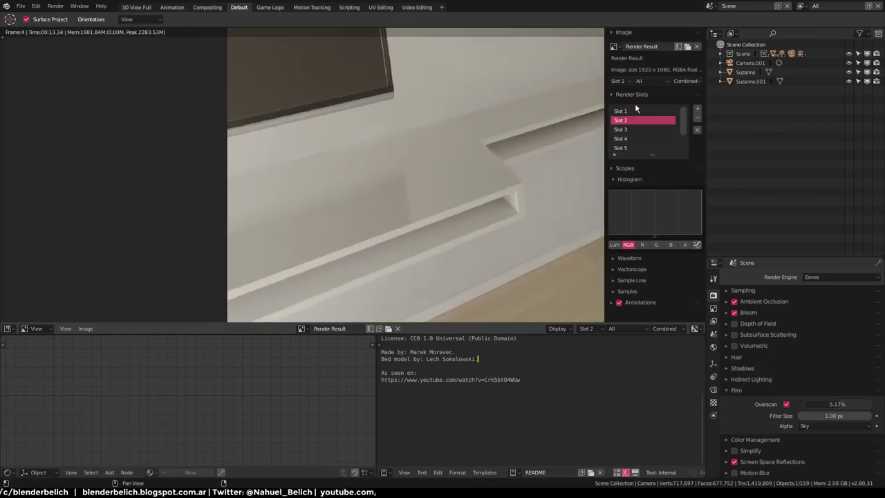
pyautogui.click(635, 111)
pyautogui.click(637, 121)
pyautogui.click(638, 111)
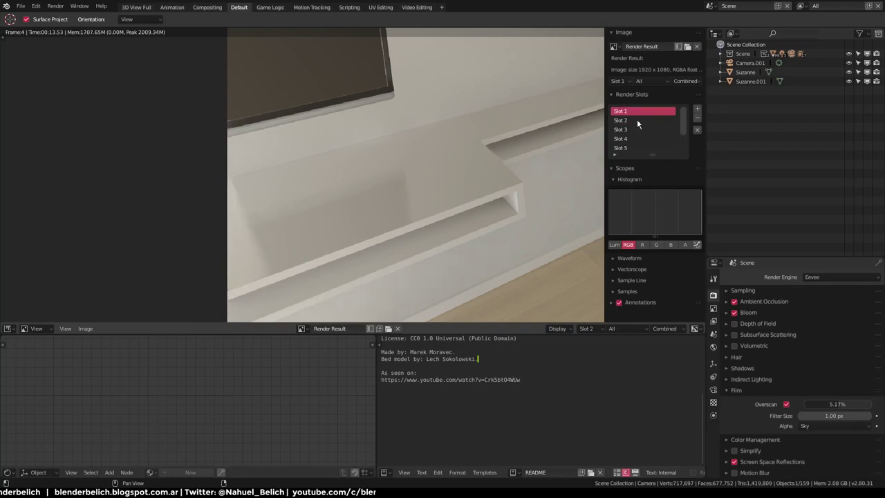
pyautogui.click(636, 119)
pyautogui.click(636, 113)
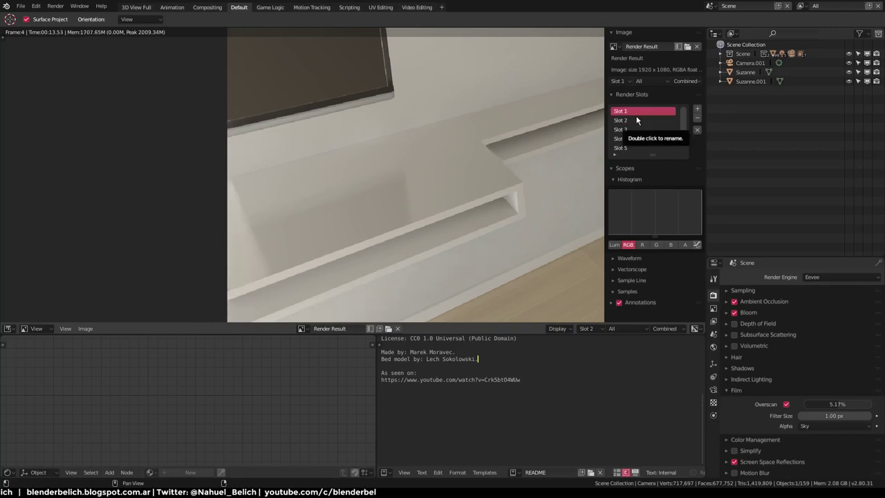
pyautogui.click(637, 120)
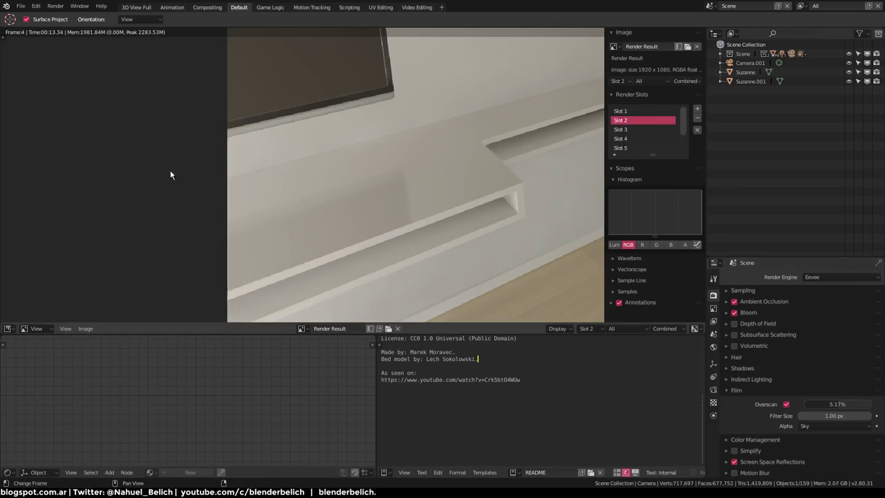
# Step: Draw vertical annotation lines and diagonal hatching over the dark strip left of the render
pyautogui.moveTo(153, 139); pyautogui.dragTo(153, 279)
pyautogui.moveTo(153, 309); pyautogui.dragTo(153, 311)
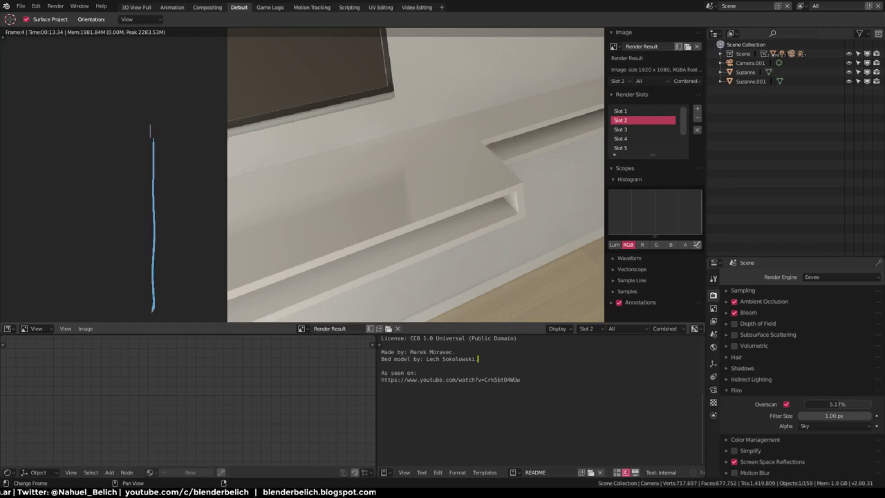
pyautogui.moveTo(151, 139); pyautogui.dragTo(157, 159)
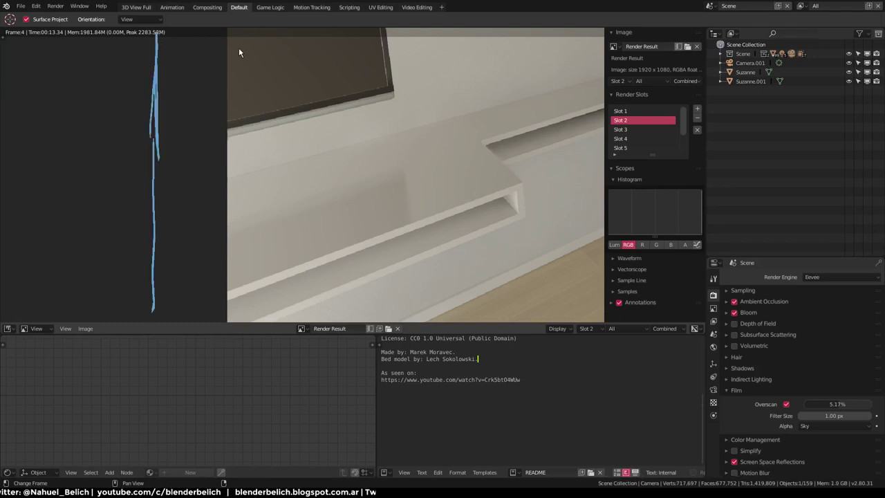
pyautogui.moveTo(226, 34); pyautogui.dragTo(166, 318)
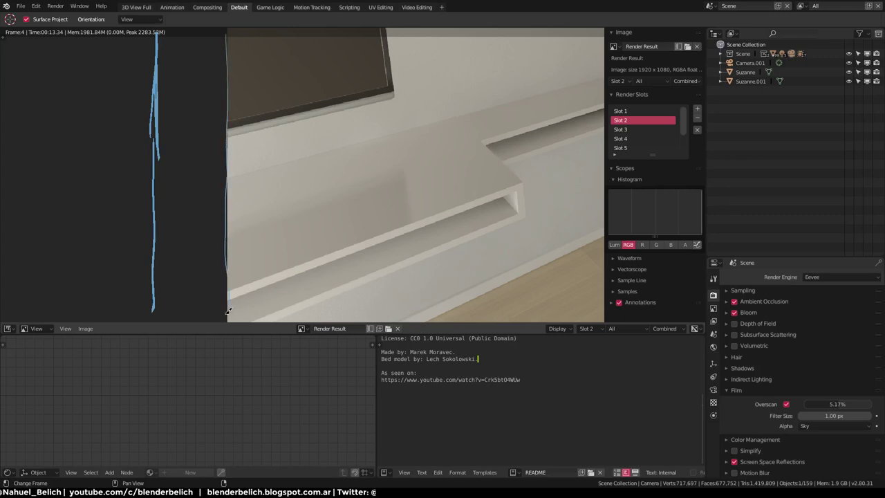
pyautogui.moveTo(216, 36); pyautogui.dragTo(165, 88)
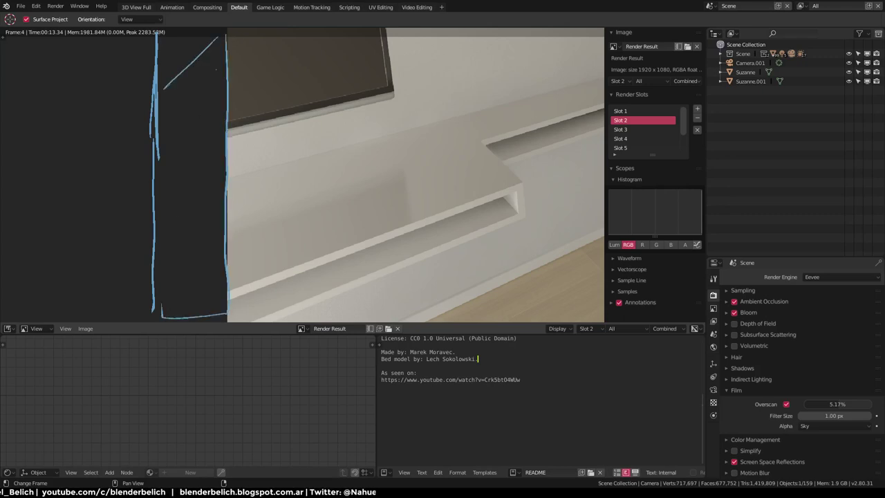
pyautogui.moveTo(216, 69); pyautogui.dragTo(145, 161)
pyautogui.moveTo(207, 135); pyautogui.dragTo(164, 203)
pyautogui.moveTo(216, 183); pyautogui.dragTo(163, 266)
pyautogui.moveTo(222, 230); pyautogui.dragTo(166, 304)
pyautogui.moveTo(219, 270); pyautogui.dragTo(191, 309)
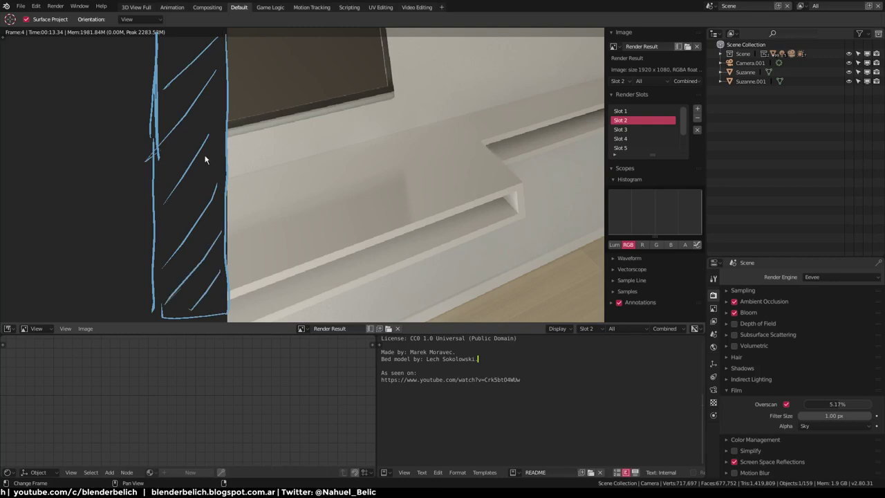
# Step: Add crossing strokes and a long stroke down across the hatched strip
pyautogui.moveTo(223, 138); pyautogui.dragTo(166, 163)
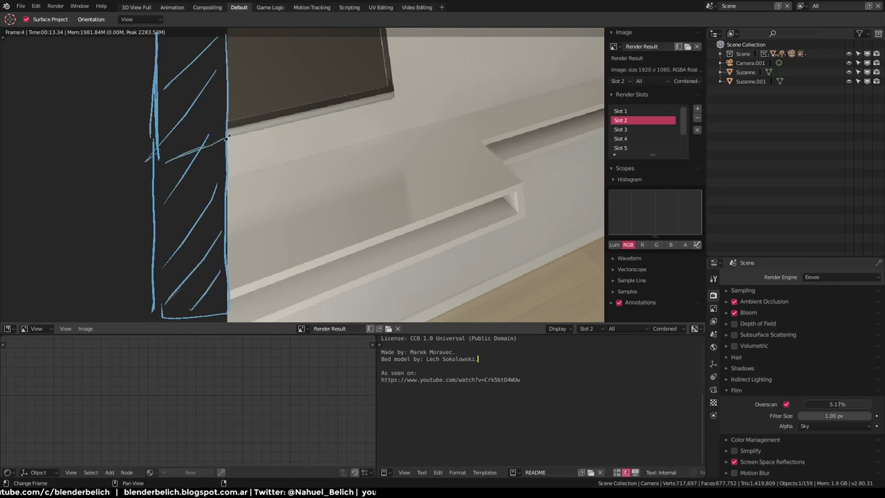
pyautogui.moveTo(228, 135); pyautogui.dragTo(149, 169)
pyautogui.moveTo(223, 129); pyautogui.dragTo(159, 153)
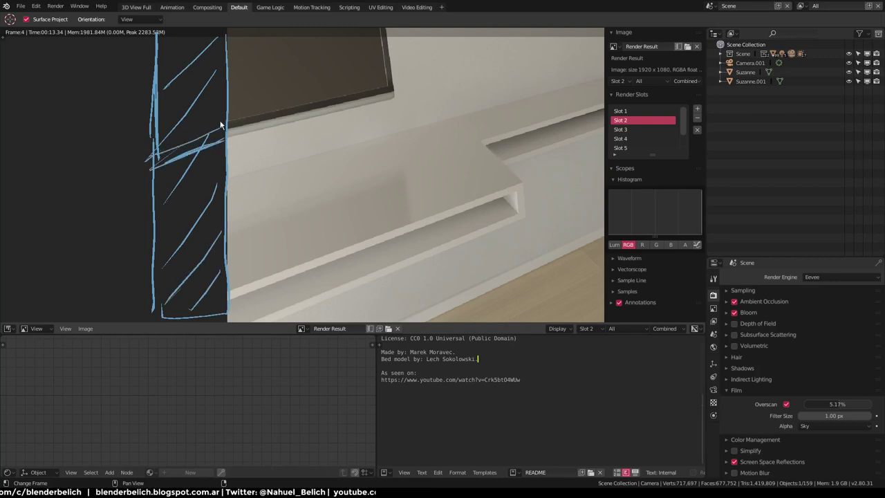
pyautogui.moveTo(221, 123); pyautogui.dragTo(158, 143)
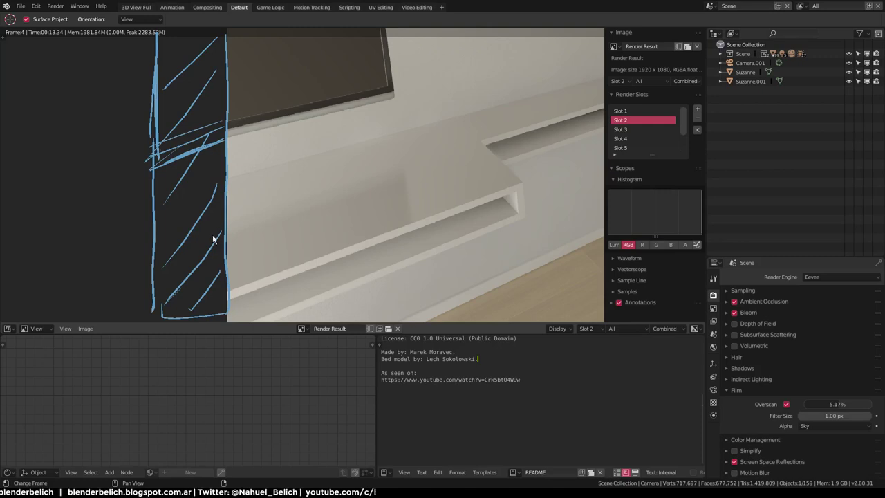
pyautogui.moveTo(172, 181); pyautogui.dragTo(230, 285)
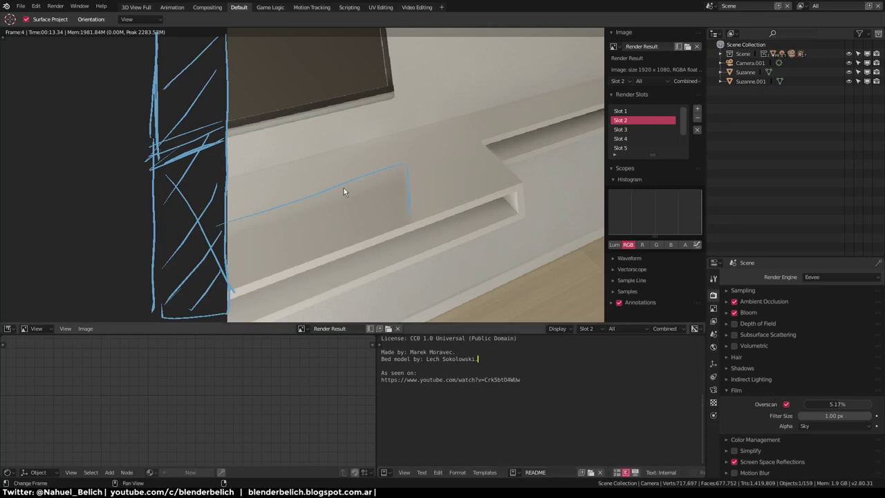
# Step: Set Film Overscan to 10, then 0.5, and finally drag it to 1.66%
pyautogui.click(836, 405)
pyautogui.write('10')
pyautogui.press('Return')
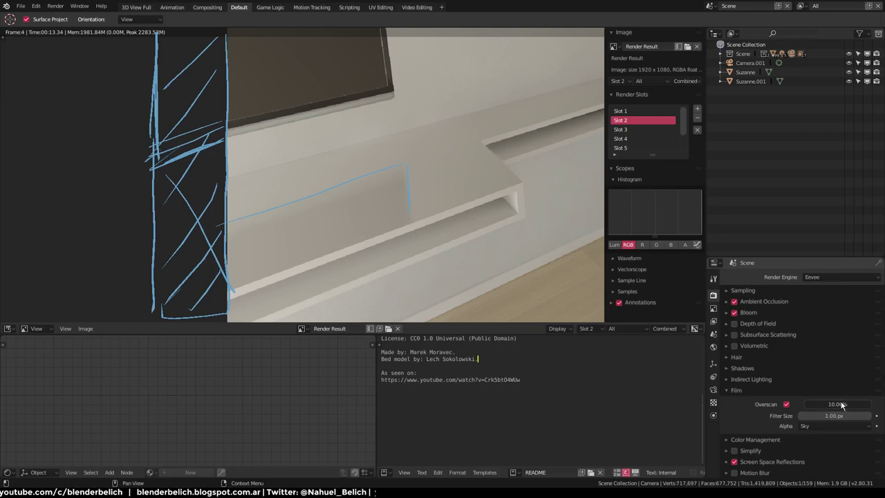
pyautogui.click(835, 405)
pyautogui.write('.5')
pyautogui.press('Return')
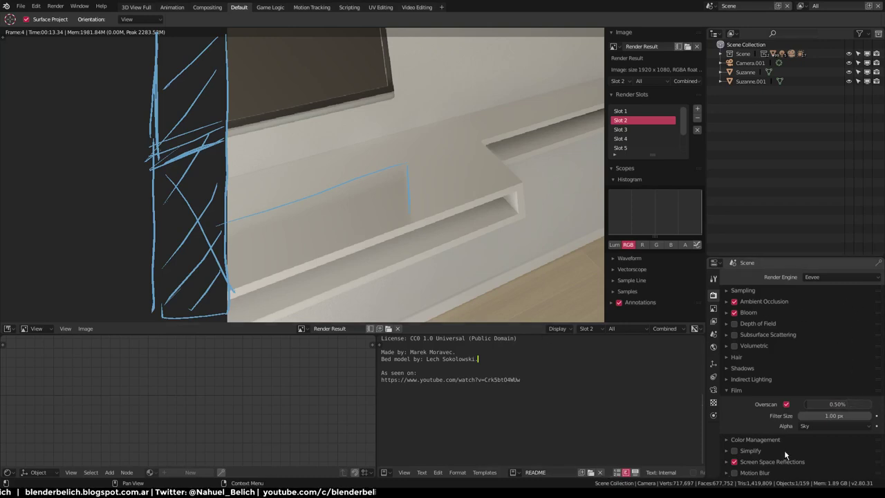
pyautogui.moveTo(816, 405); pyautogui.dragTo(837, 409)
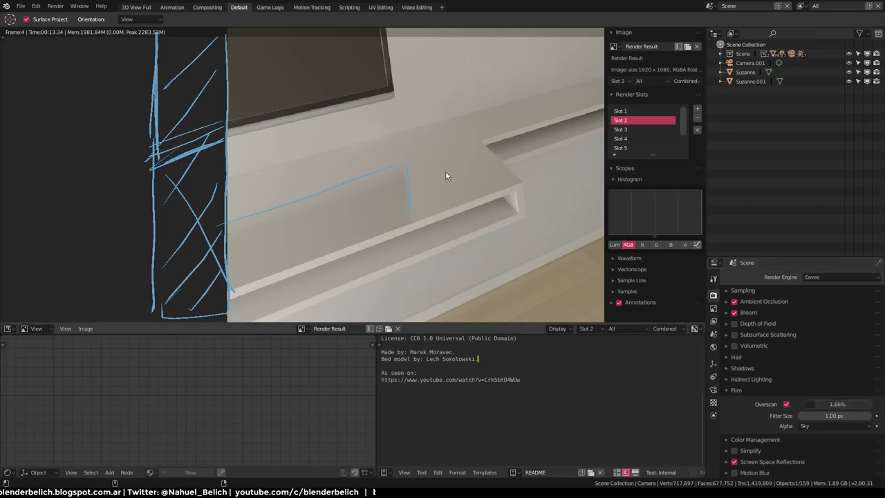
# Step: Expand Screen Space Reflections and set Edge Fading to 0.000
pyautogui.scroll(-1, 484, 201)
pyautogui.click(766, 311)
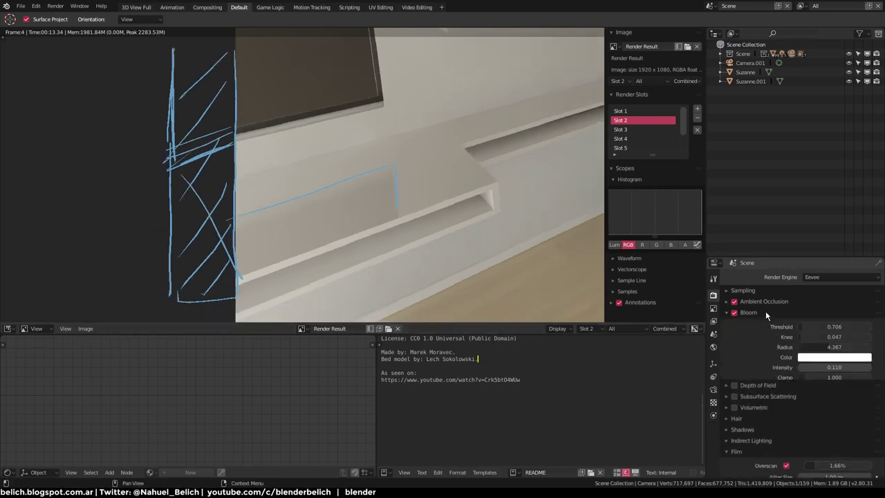
pyautogui.click(765, 312)
pyautogui.scroll(-1, 764, 444)
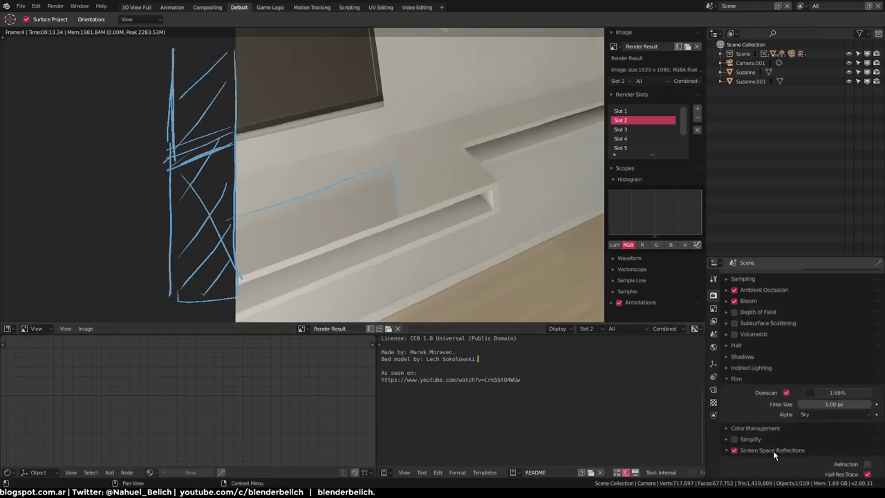
pyautogui.click(773, 450)
pyautogui.scroll(-3, 795, 415)
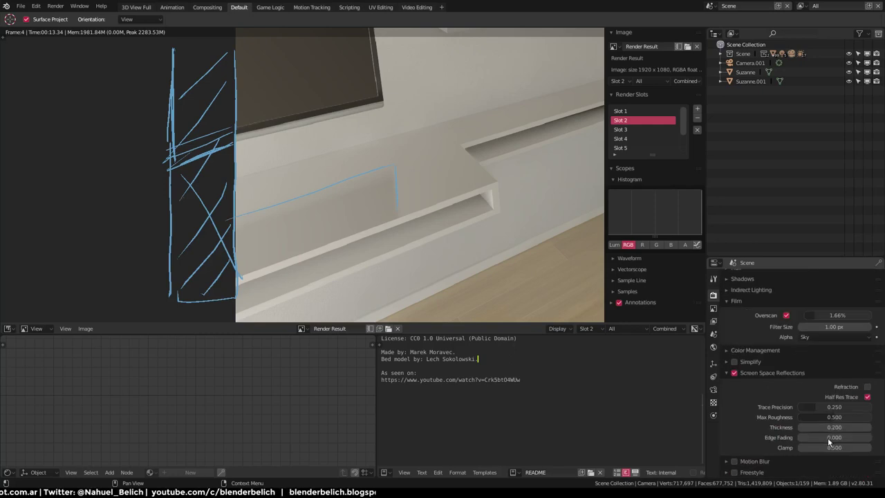
pyautogui.moveTo(828, 437); pyautogui.dragTo(808, 438)
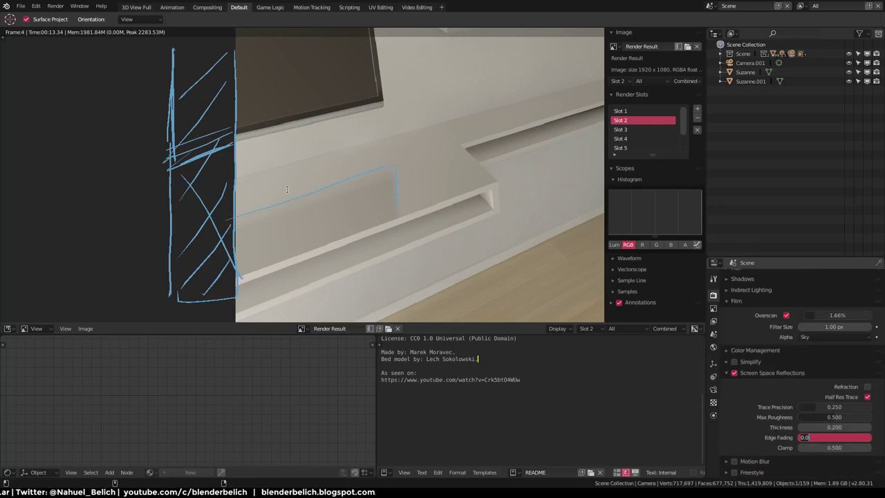
pyautogui.press('Return')
pyautogui.scroll(-3, 297, 155)
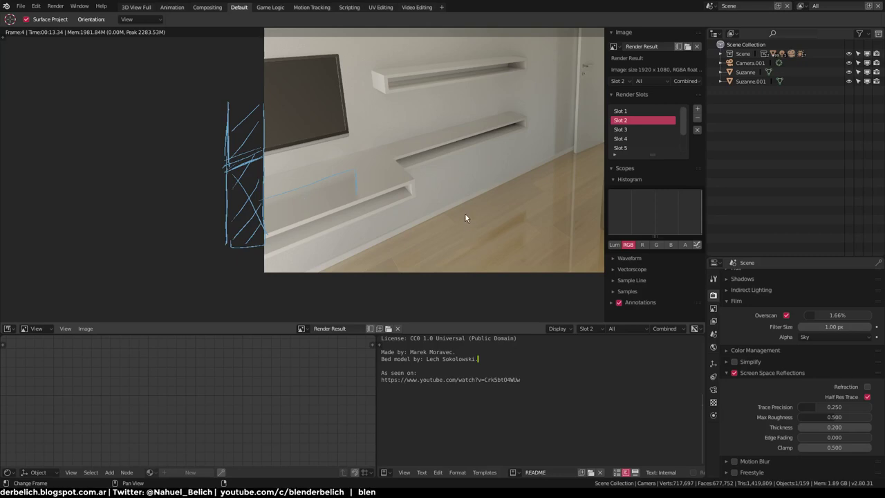
# Step: Pan the Image Editor to frame the full Slot 2 render with shelves, table and chairs
pyautogui.moveTo(469, 167)
pyautogui.mouseDown(button='middle')
pyautogui.moveTo(414, 181)
pyautogui.moveTo(439, 164)
pyautogui.mouseUp(button='middle')
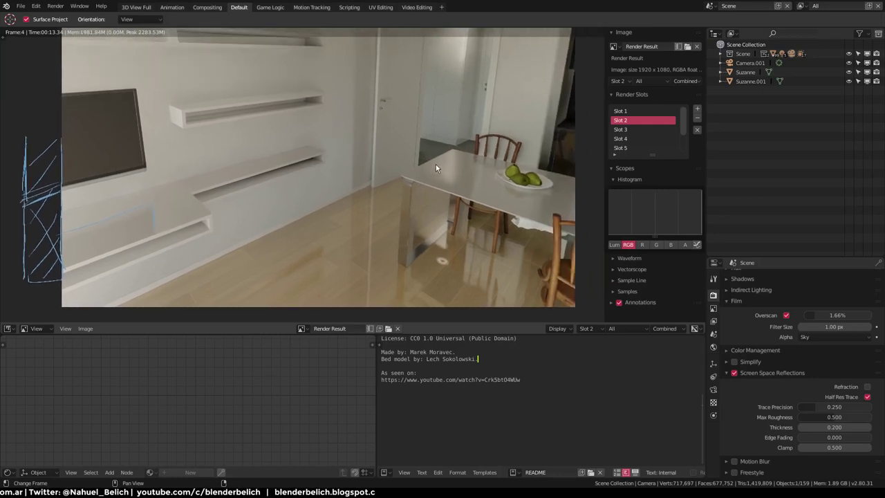